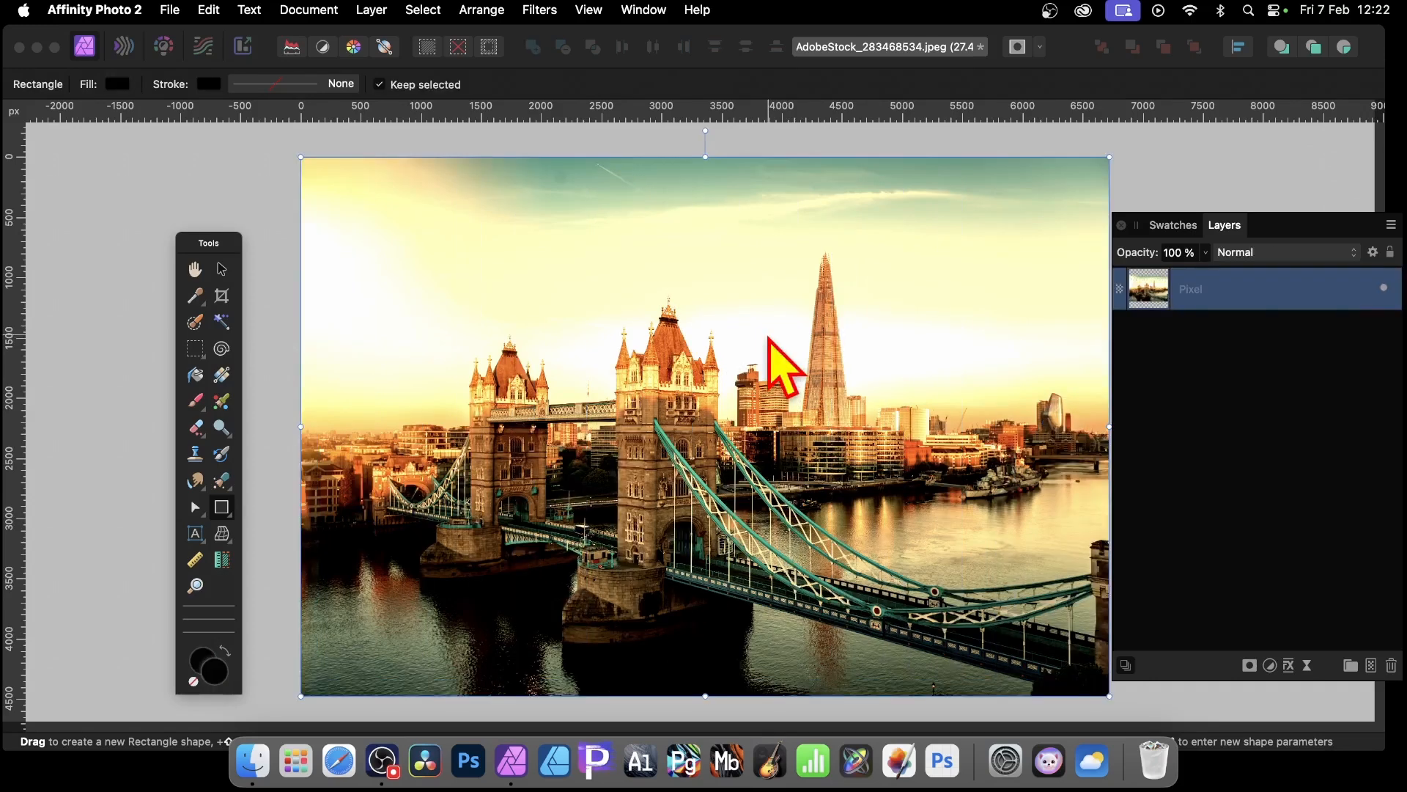
Step: Draw a tall narrow black rectangle about 320 × 4298 px along the image's left edge with the Rectangle Tool
left_click(230, 513)
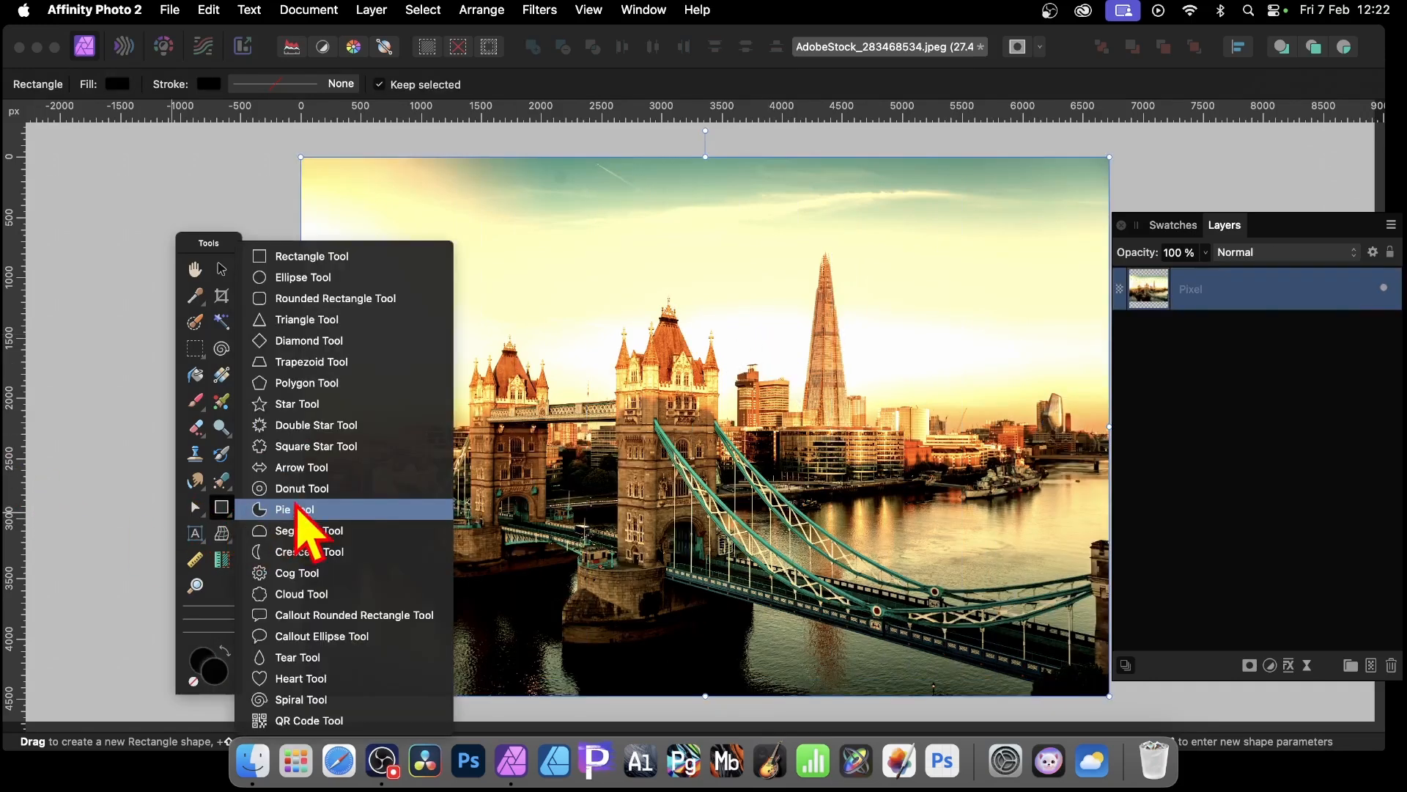
left_click(341, 265)
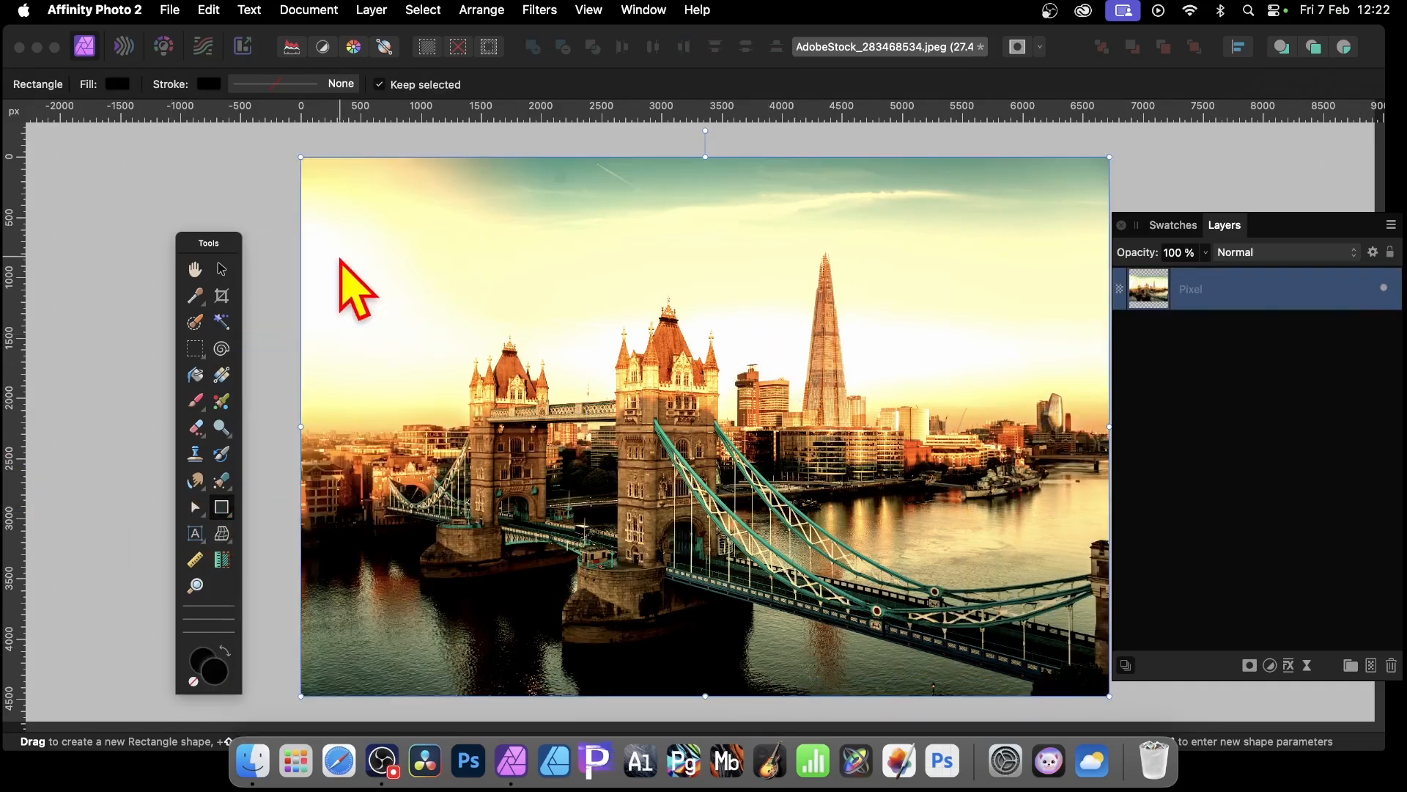
left_click_drag(314, 164, 352, 681)
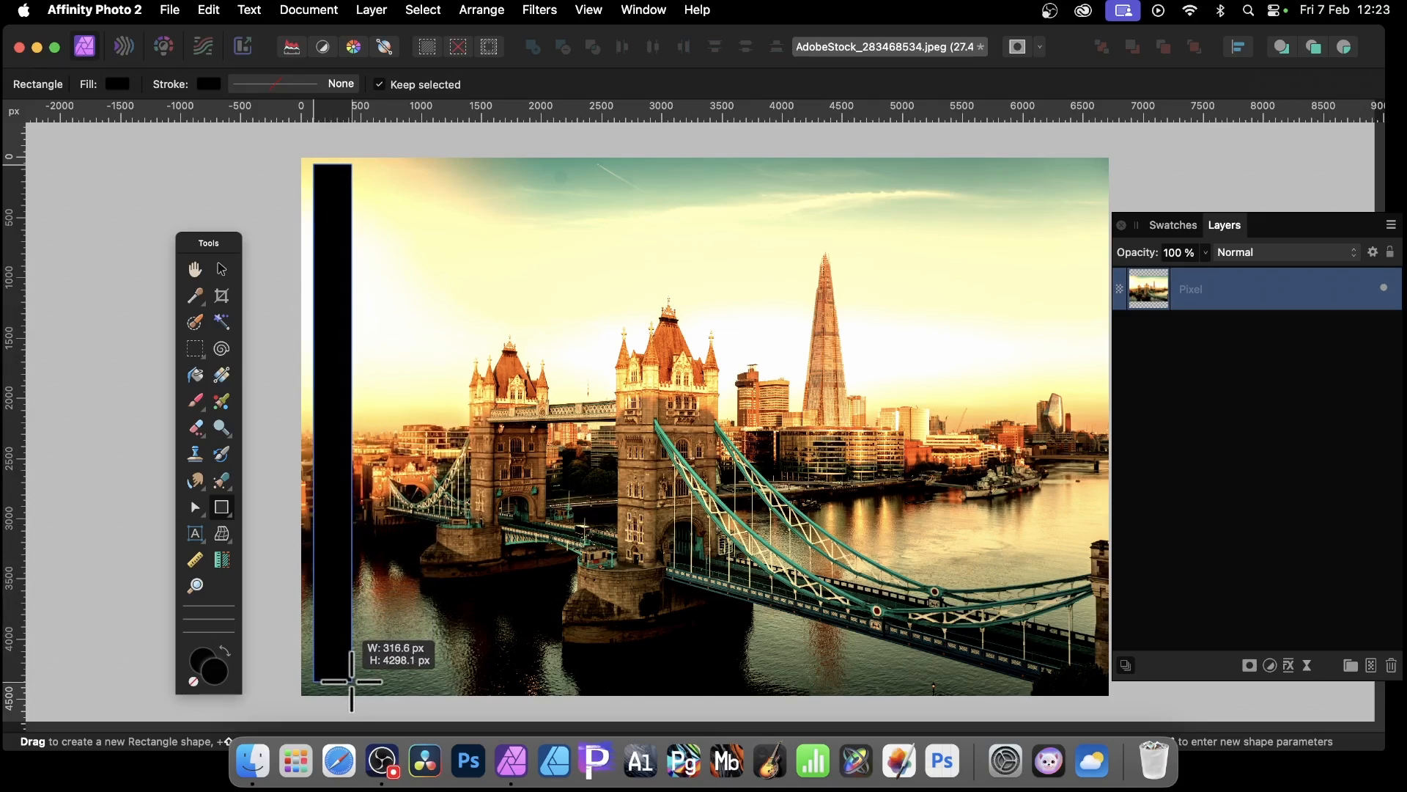
left_click_drag(352, 681, 352, 681)
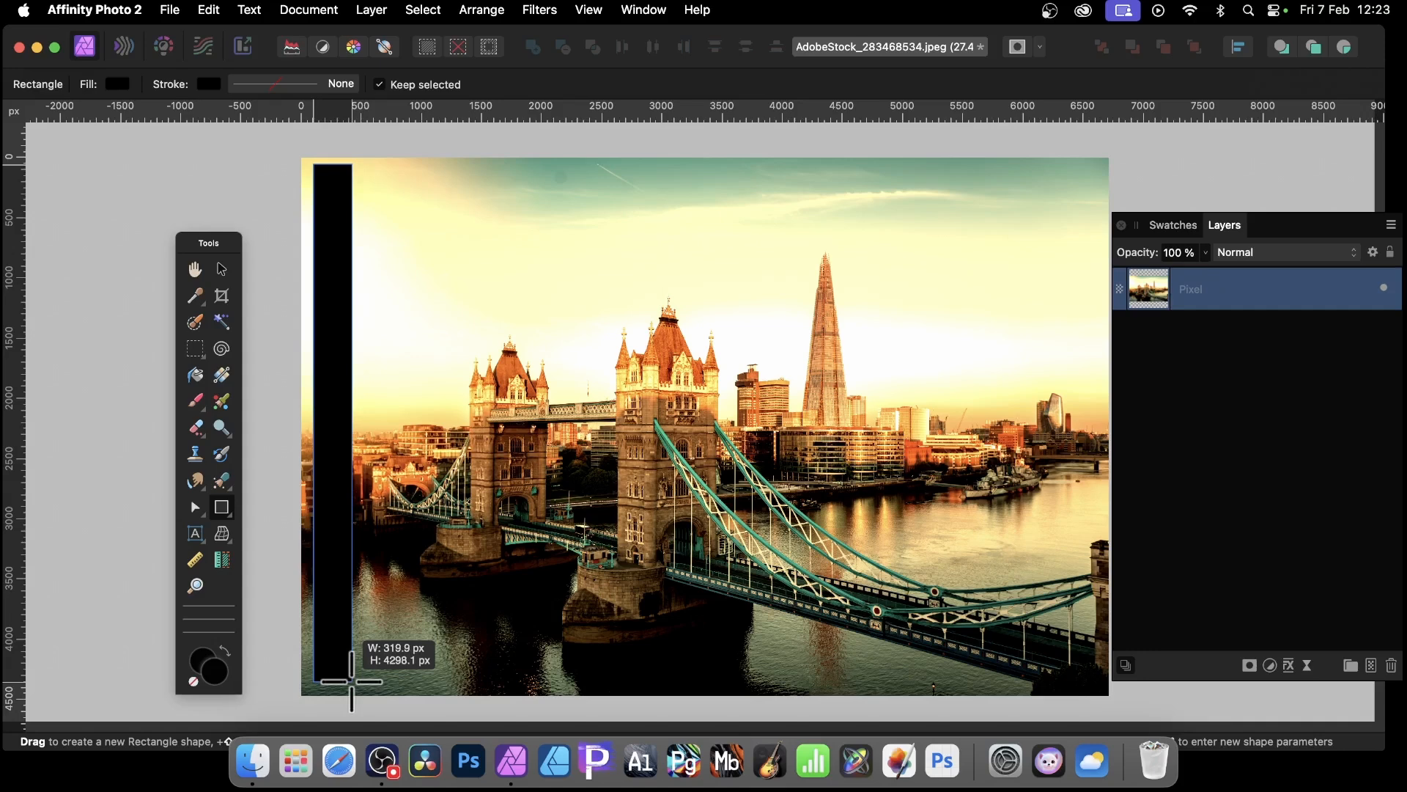
Step: Multiply the rectangle while drawing into a row of adjacent copies across the image
key("Right")
key("Right")
key("Right")
key("Right")
left_click_drag(352, 681, 352, 681)
key("Right")
key("Right")
key("Right")
key("Right")
key("Right")
key("Right")
key("Right")
key("Right")
key("Right")
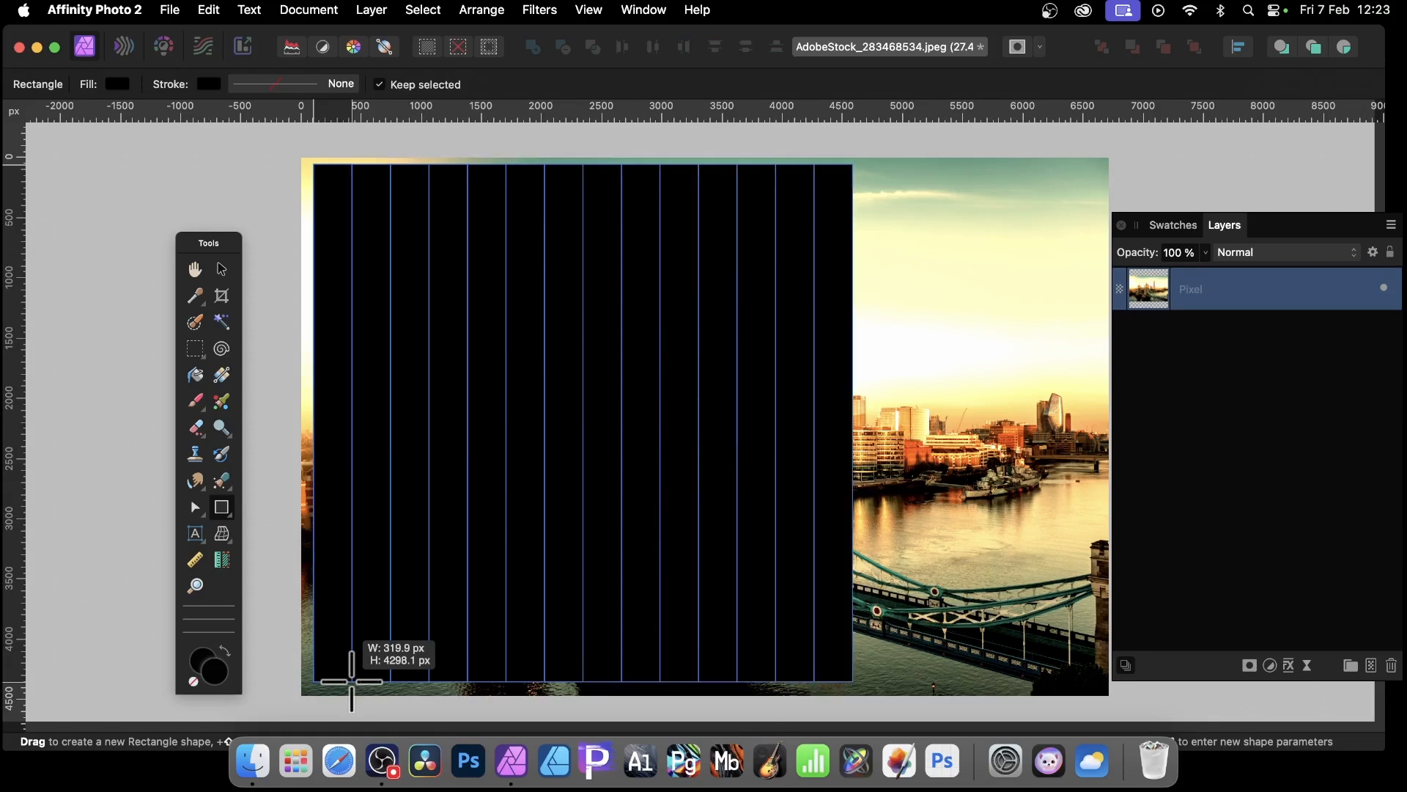
Step: Increase the gaps between the copies to form 14 evenly spaced vertical strips across the photo
key("super+Right")
key("super+Right")
key("super+Right")
key("super+Right")
key("super+Right")
key("super+Right")
key("super+Right")
key("super+Right")
key("super+Right")
key("super+Right")
key("super+Right")
key("super+Right")
key("super+Right")
key("super+Right")
key("super+Right")
key("super+Right")
key("super+Right")
key("super+Right")
key("super+Right")
key("super+Right")
left_click_drag(351, 681, 348, 681)
key("super+Right")
key("super+Right")
key("super+Right")
key("super+Right")
key("super+Right")
key("super+Right")
key("super+Right")
key("super+Right")
key("super+Right")
key("super+Right")
key("super+Right")
key("super+Right")
key("super+Right")
key("super+Right")
key("super+Right")
key("super+Right")
key("super+Right")
key("super+Right")
key("super+Right")
key("super+Right")
key("super+Right")
key("super+Right")
key("super+Right")
key("super+Right")
key("super+Right")
key("super+Right")
key("super+Right")
key("super+Right")
key("super+Right")
key("super+Right")
key("super+Right")
key("super+Right")
key("super+Right")
key("super+Right")
key("super+Right")
key("super+Right")
key("super+Right")
key("super+Right")
key("super+Right")
key("super+Right")
key("super+Right")
key("super+Right")
key("super+Right")
key("super+Right")
key("super+Right")
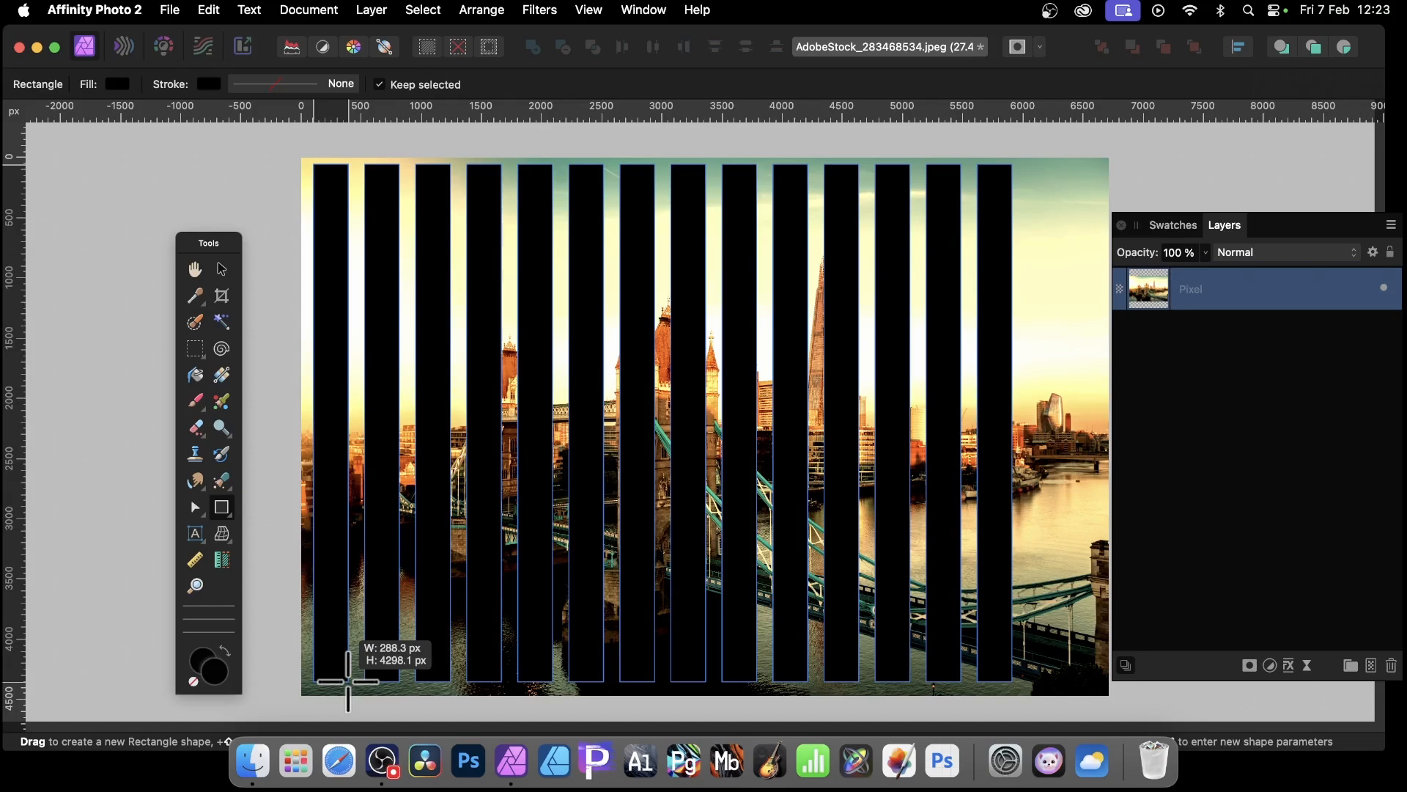
left_click_drag(348, 682, 348, 682)
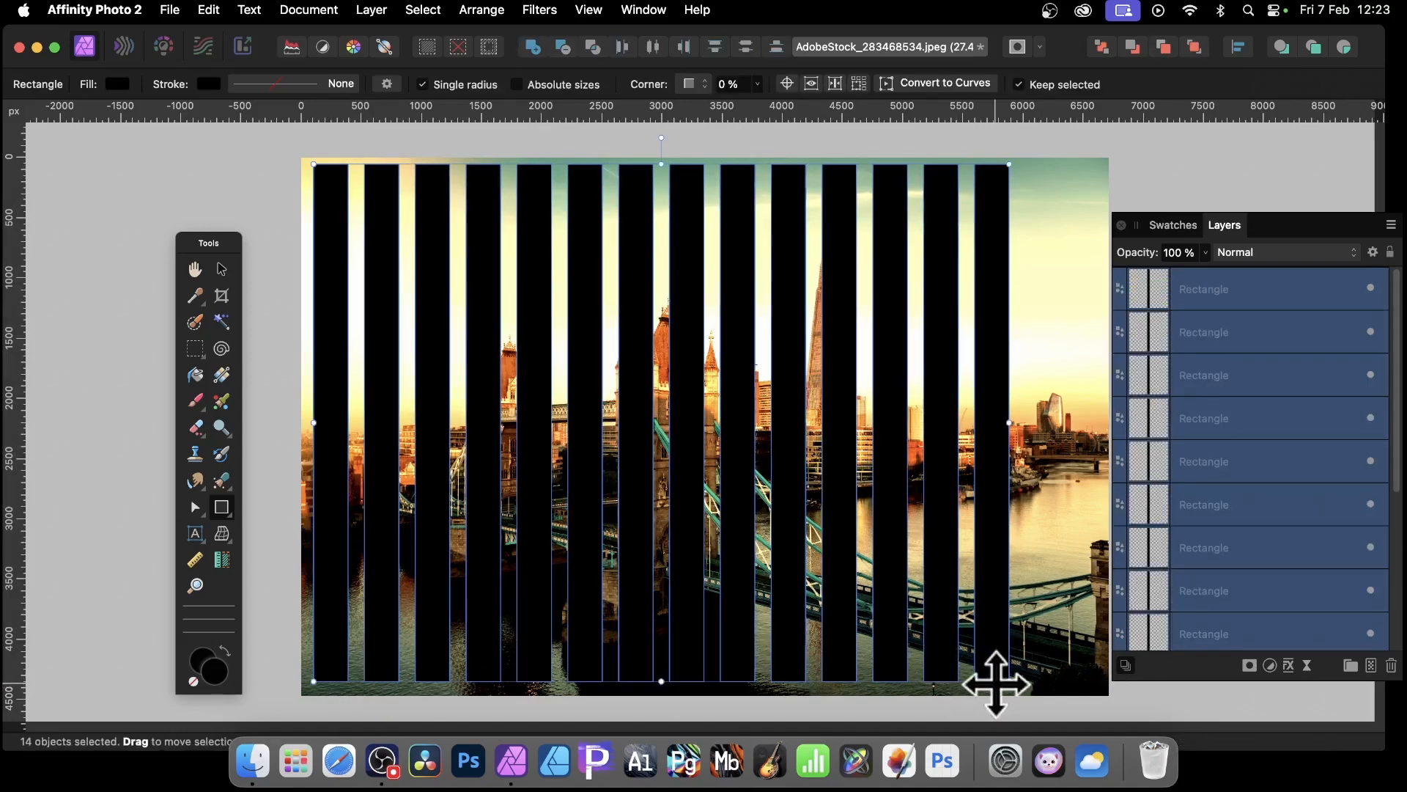
Step: Stretch the selected strips to span the image width and group them
left_click_drag(1011, 678, 1087, 679)
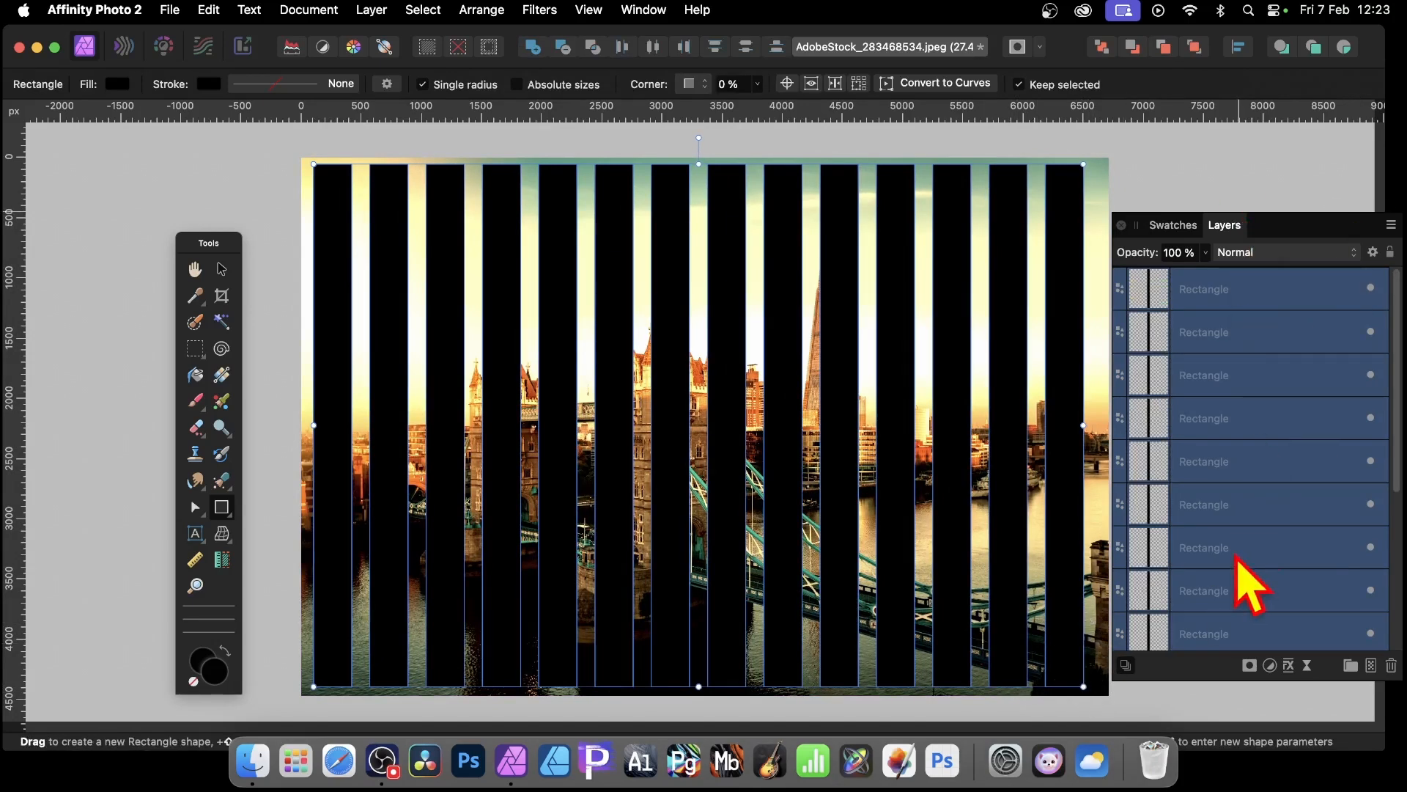
right_click(1219, 282)
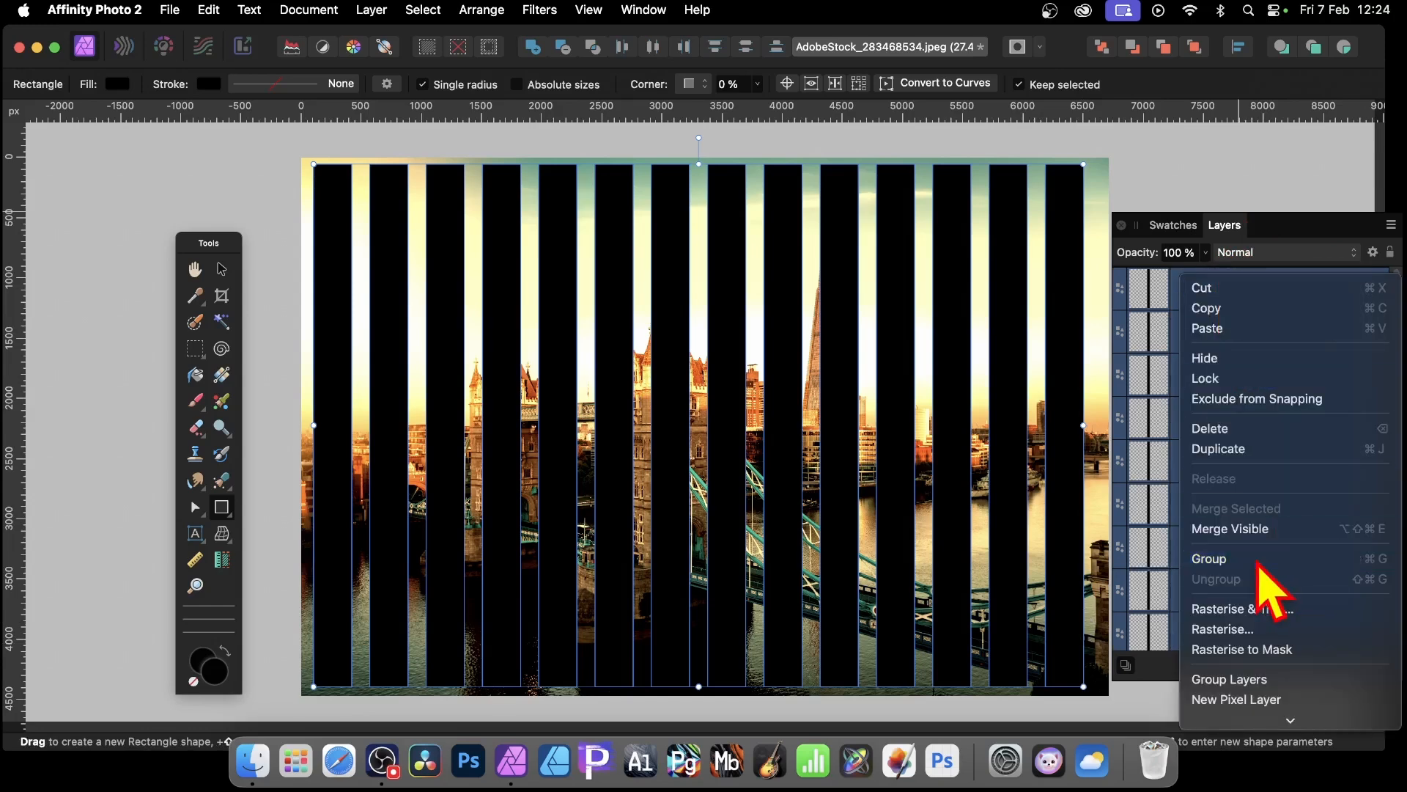
left_click(1231, 559)
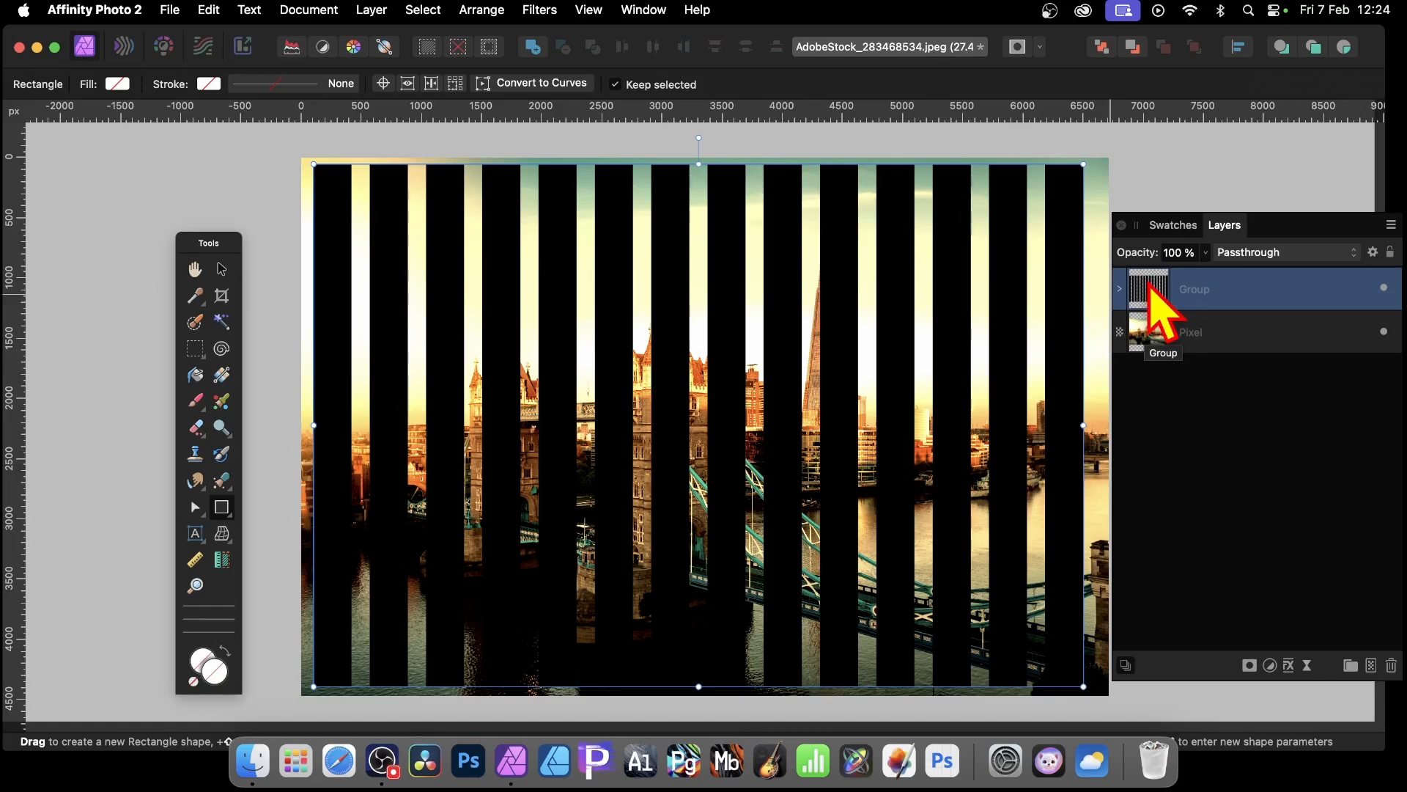
Step: Nest the rectangle group under the photo layer as its mask, then select the photo layer with the Move tool
left_click_drag(1153, 282, 1151, 326)
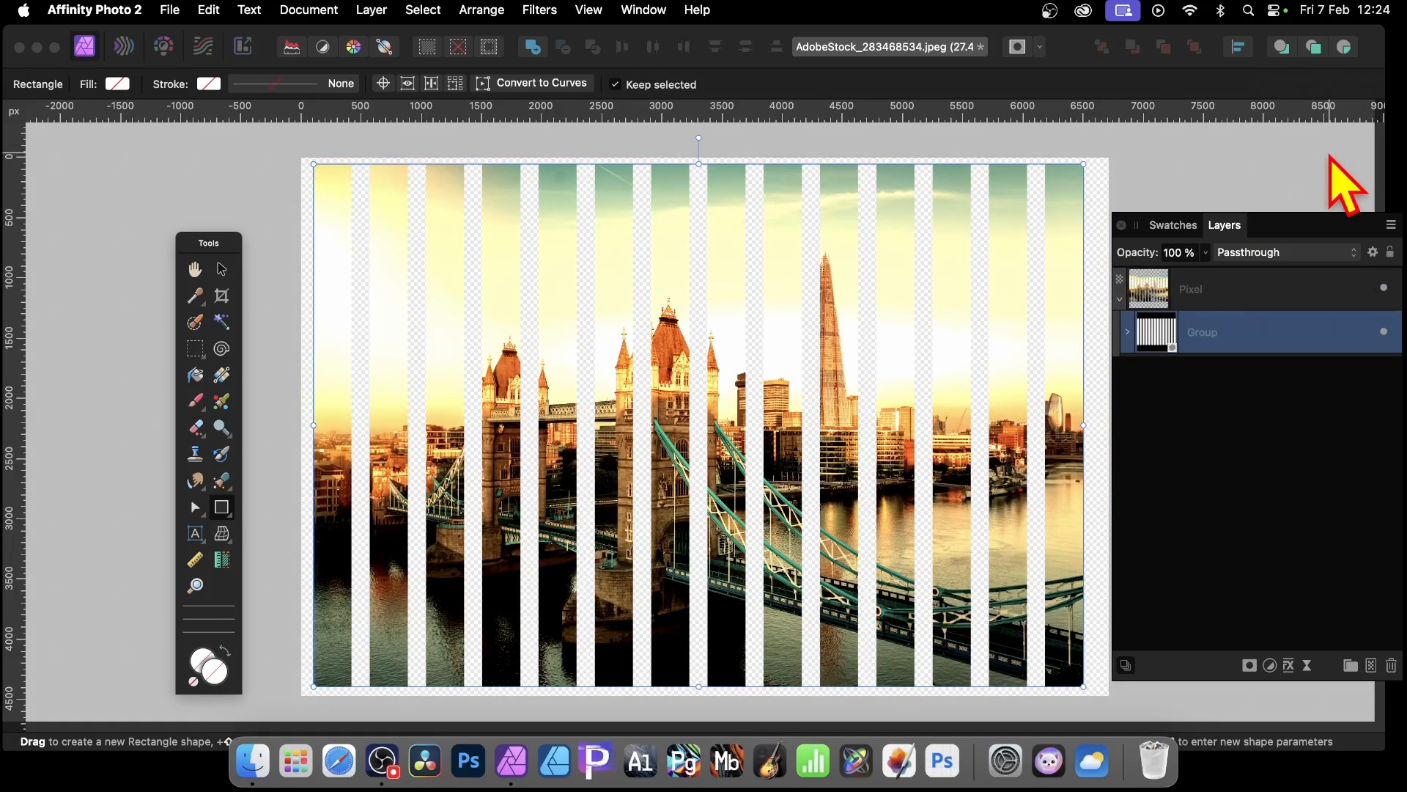
left_click(1128, 332)
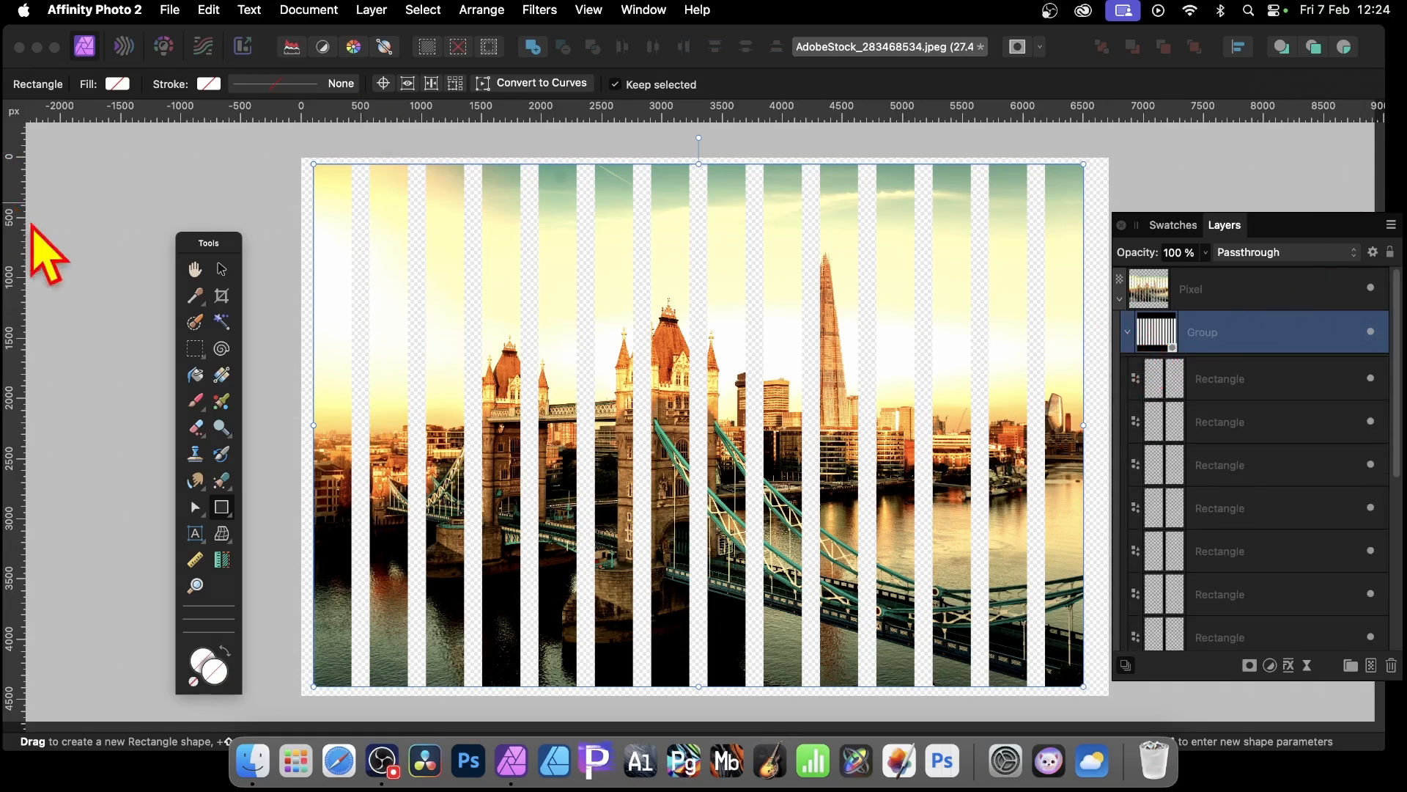
left_click(222, 269)
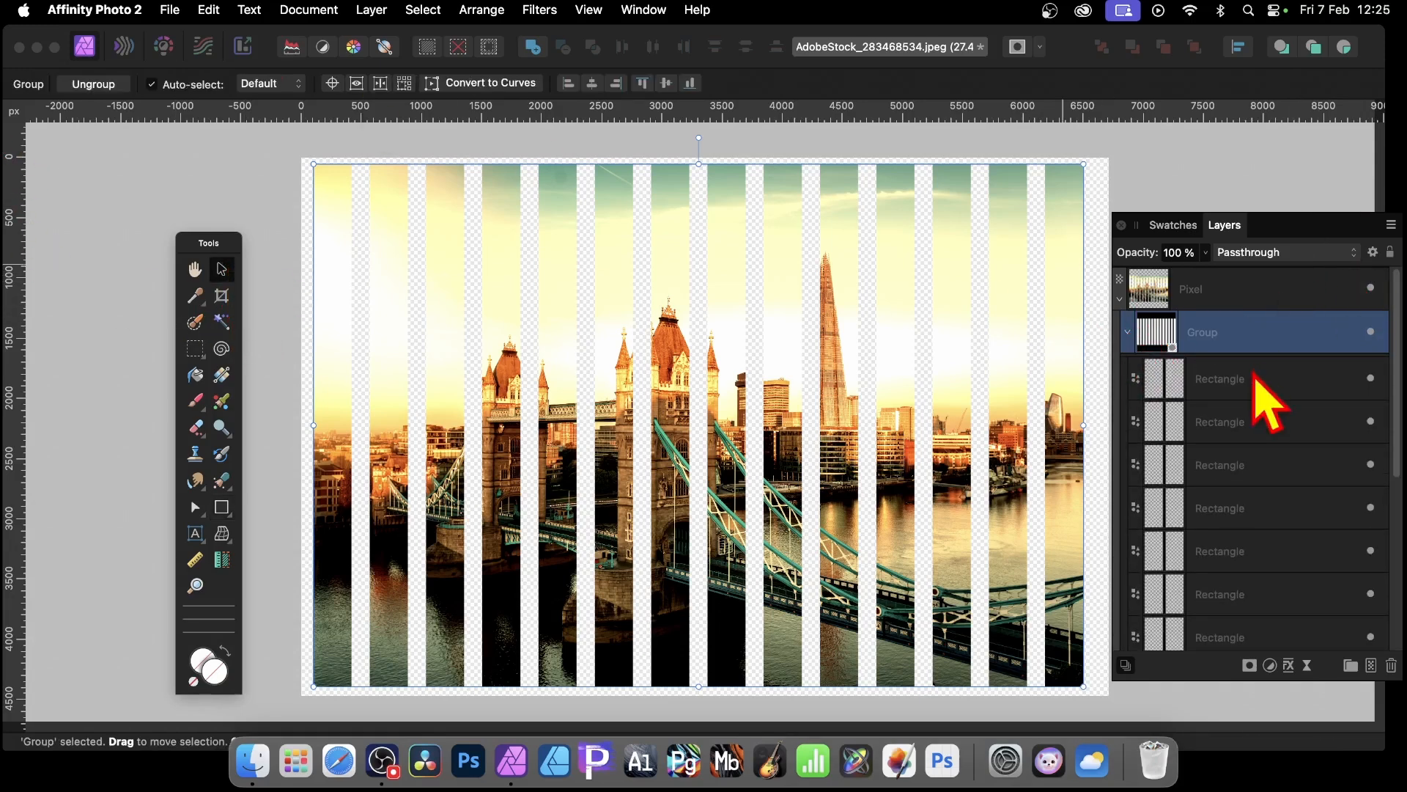
left_click(850, 336)
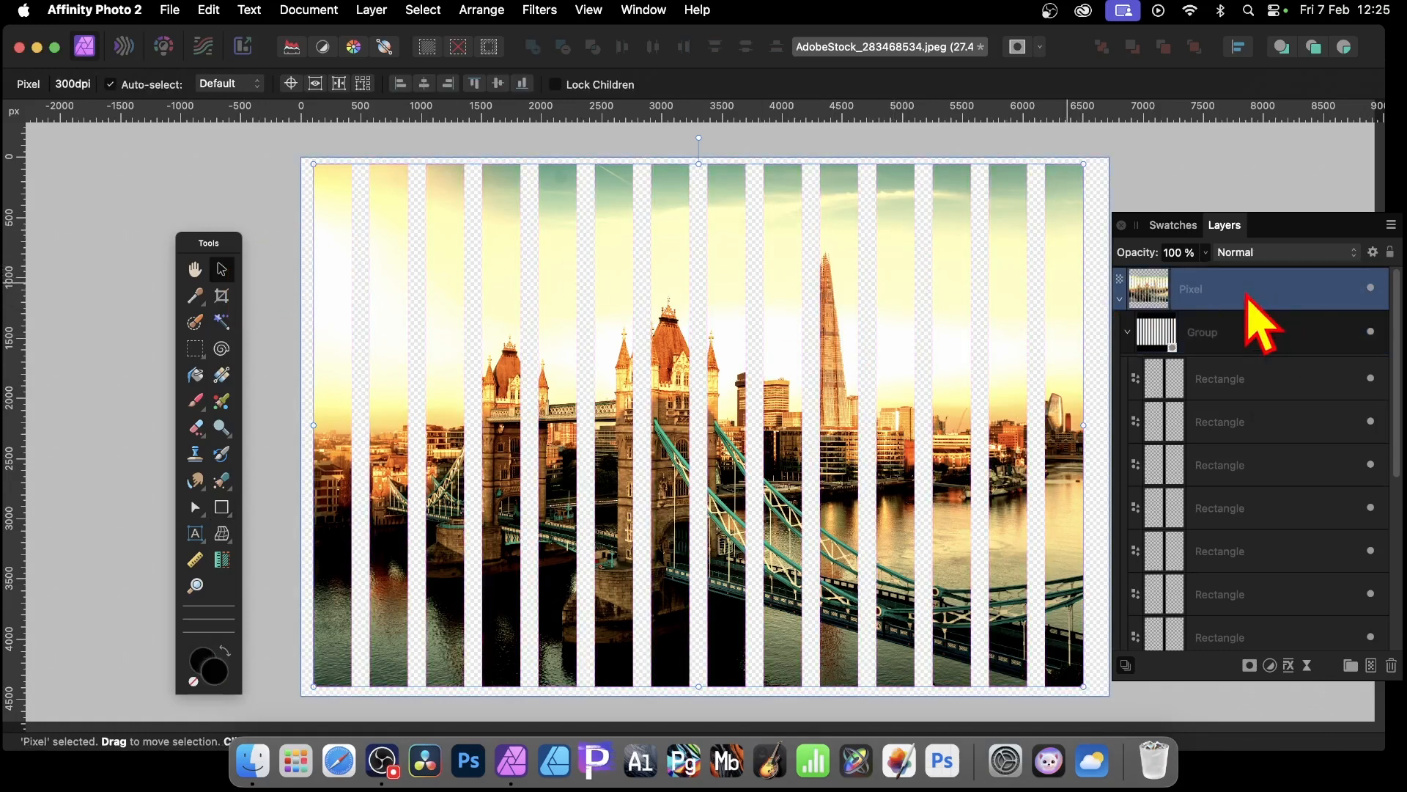
left_click(251, 82)
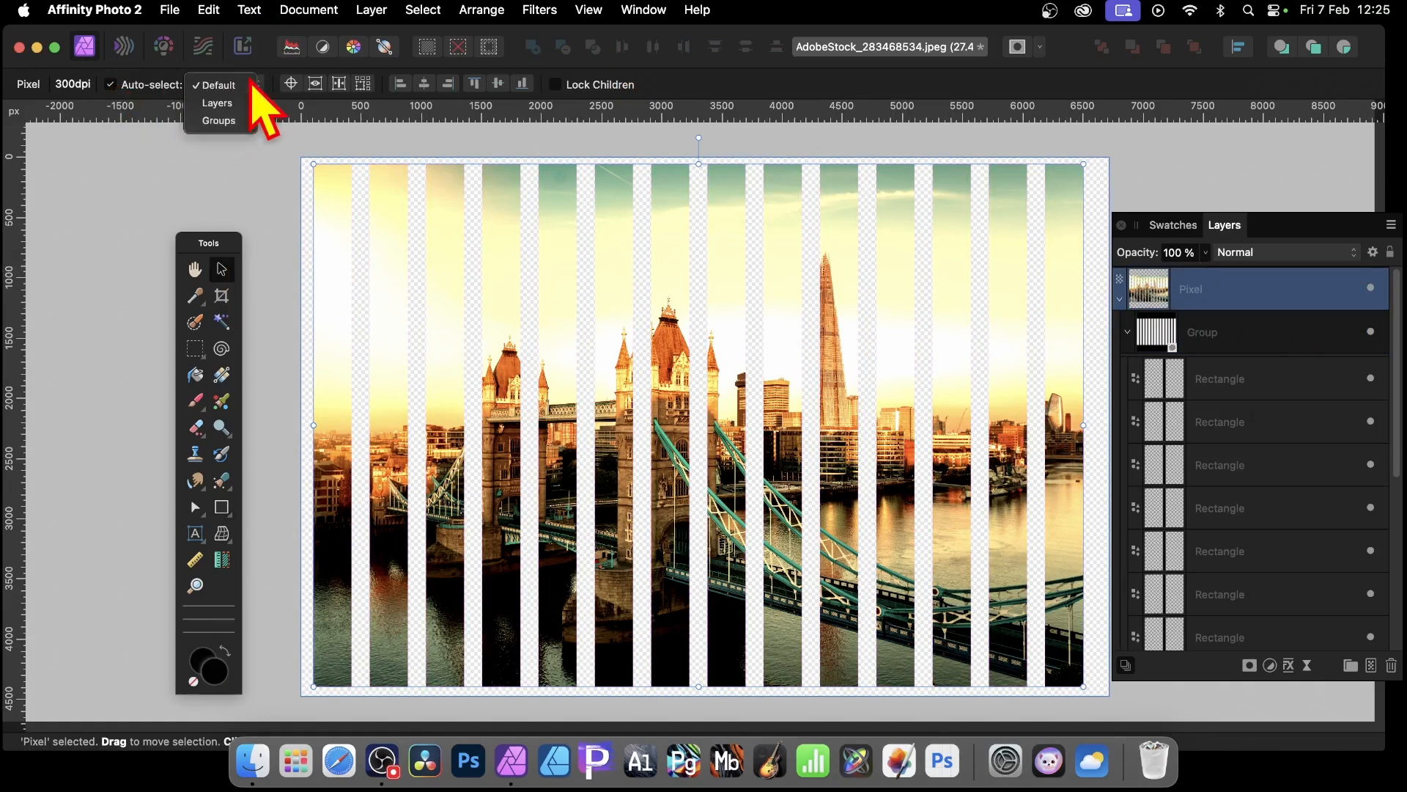
left_click(234, 106)
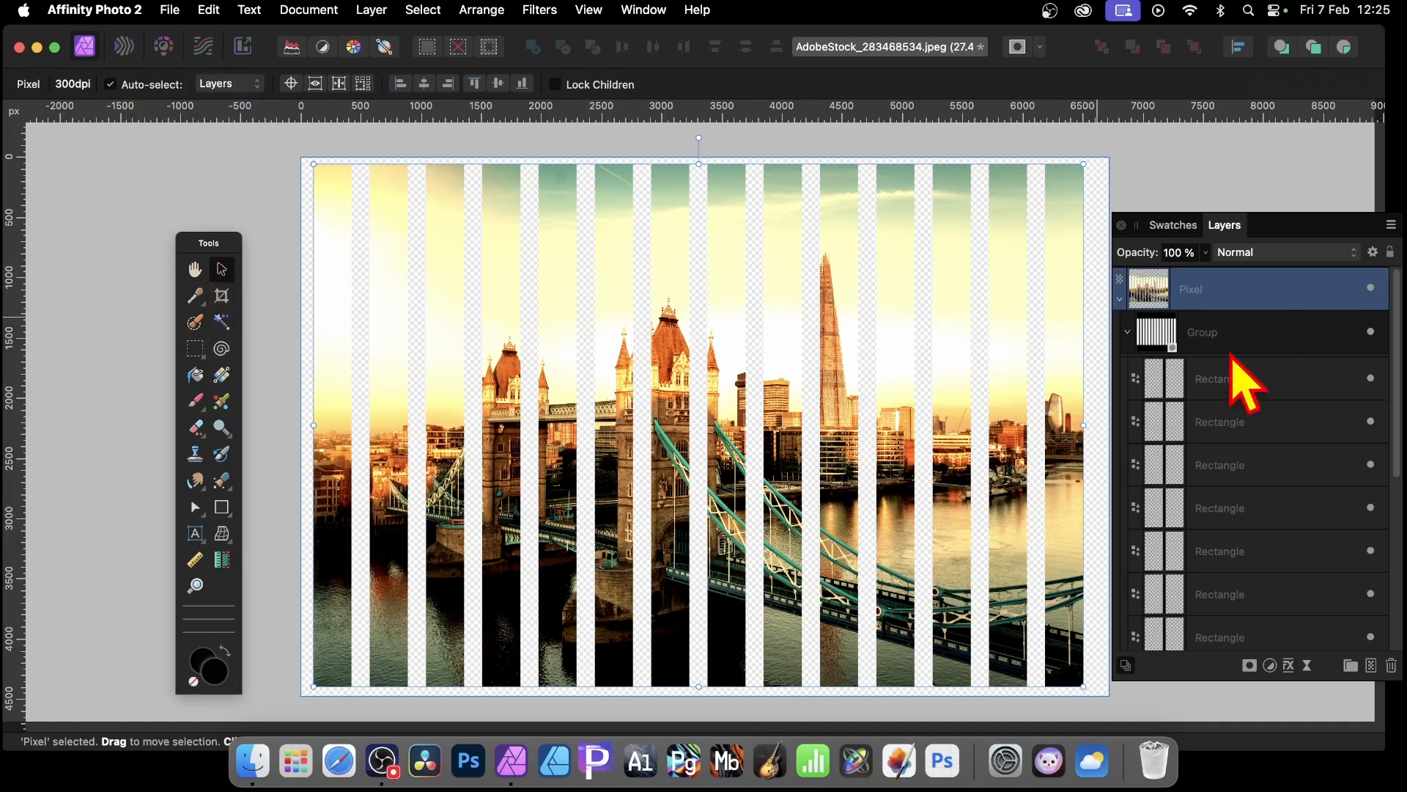
left_click(227, 85)
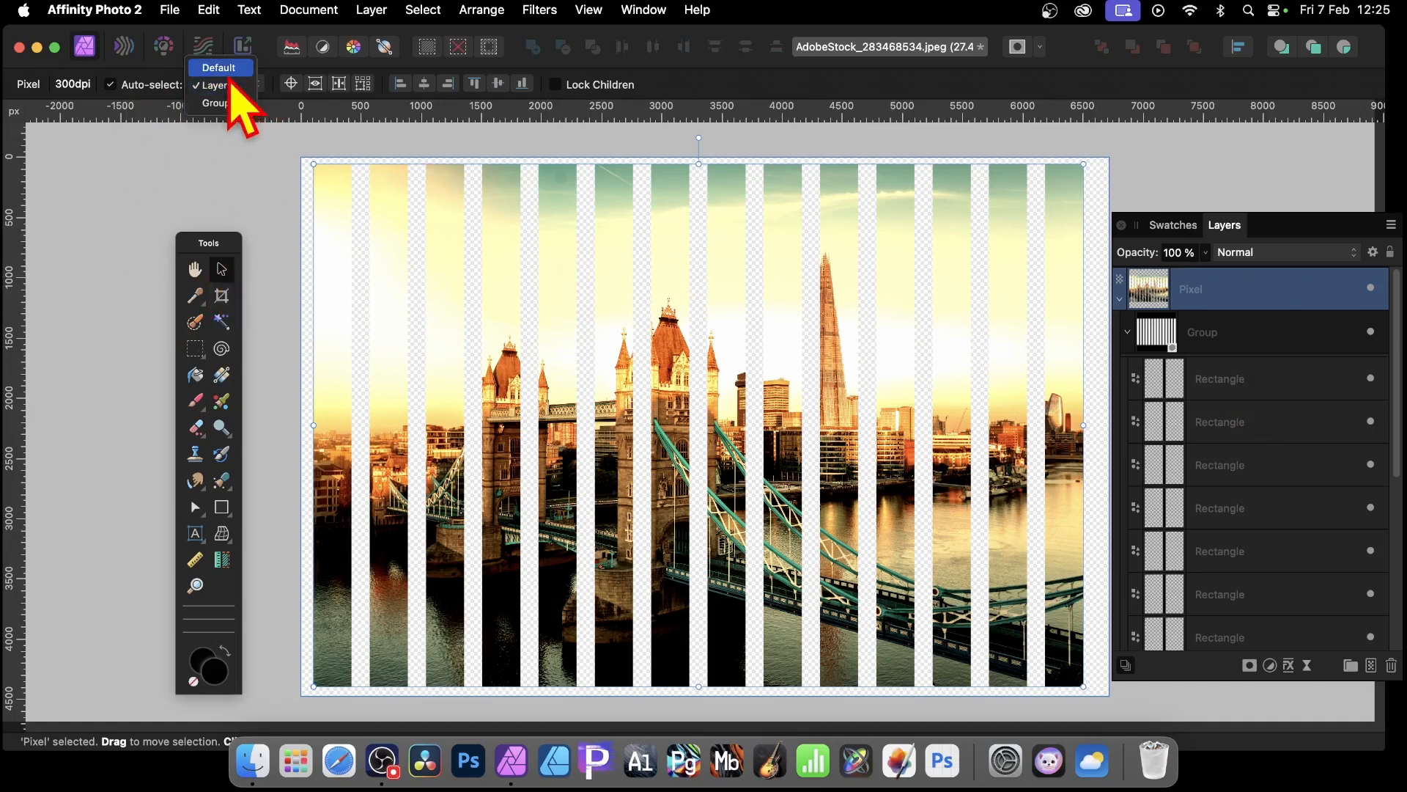
left_click(223, 69)
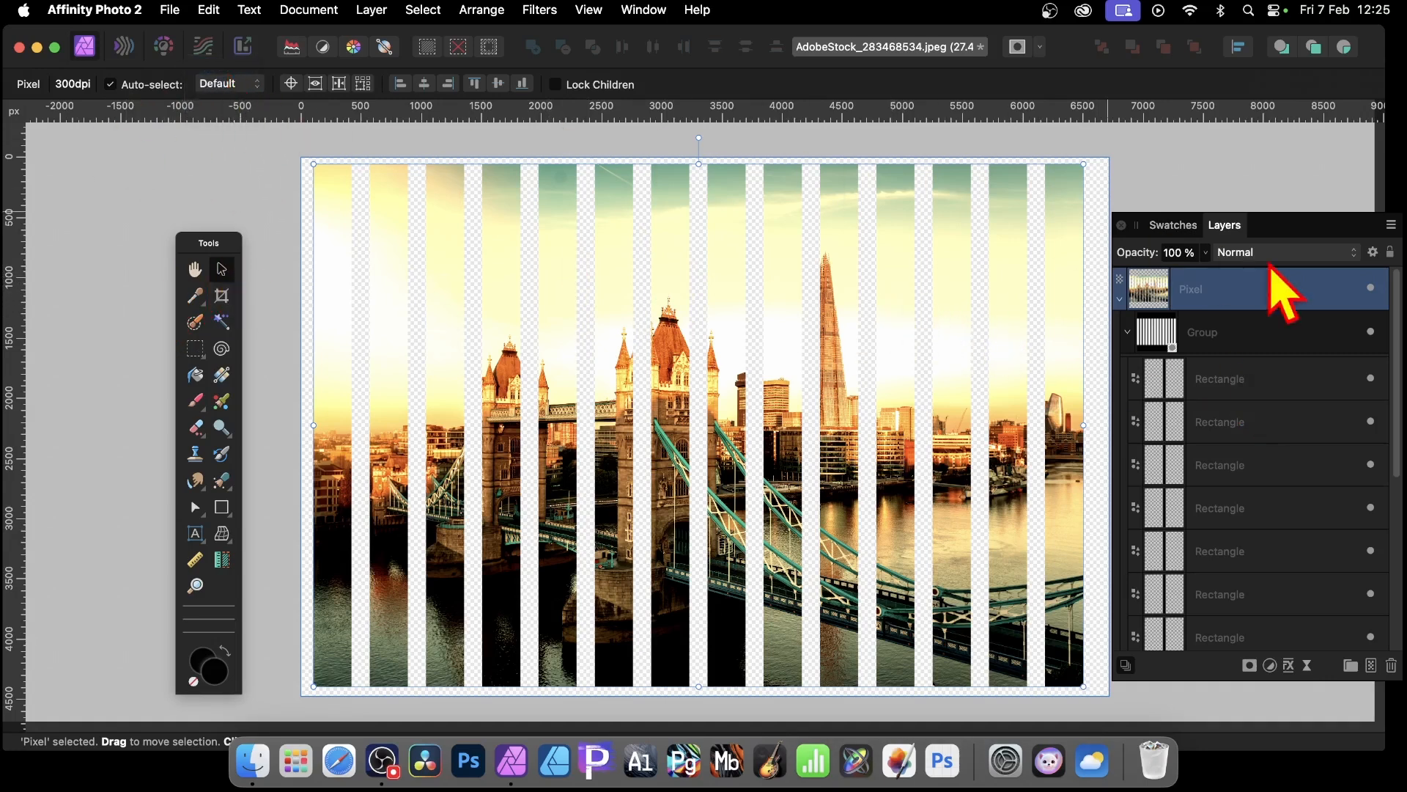
Step: Narrow and reposition the second-from-right strip, stretching it so it extends past the image's top and bottom
left_click(1256, 380)
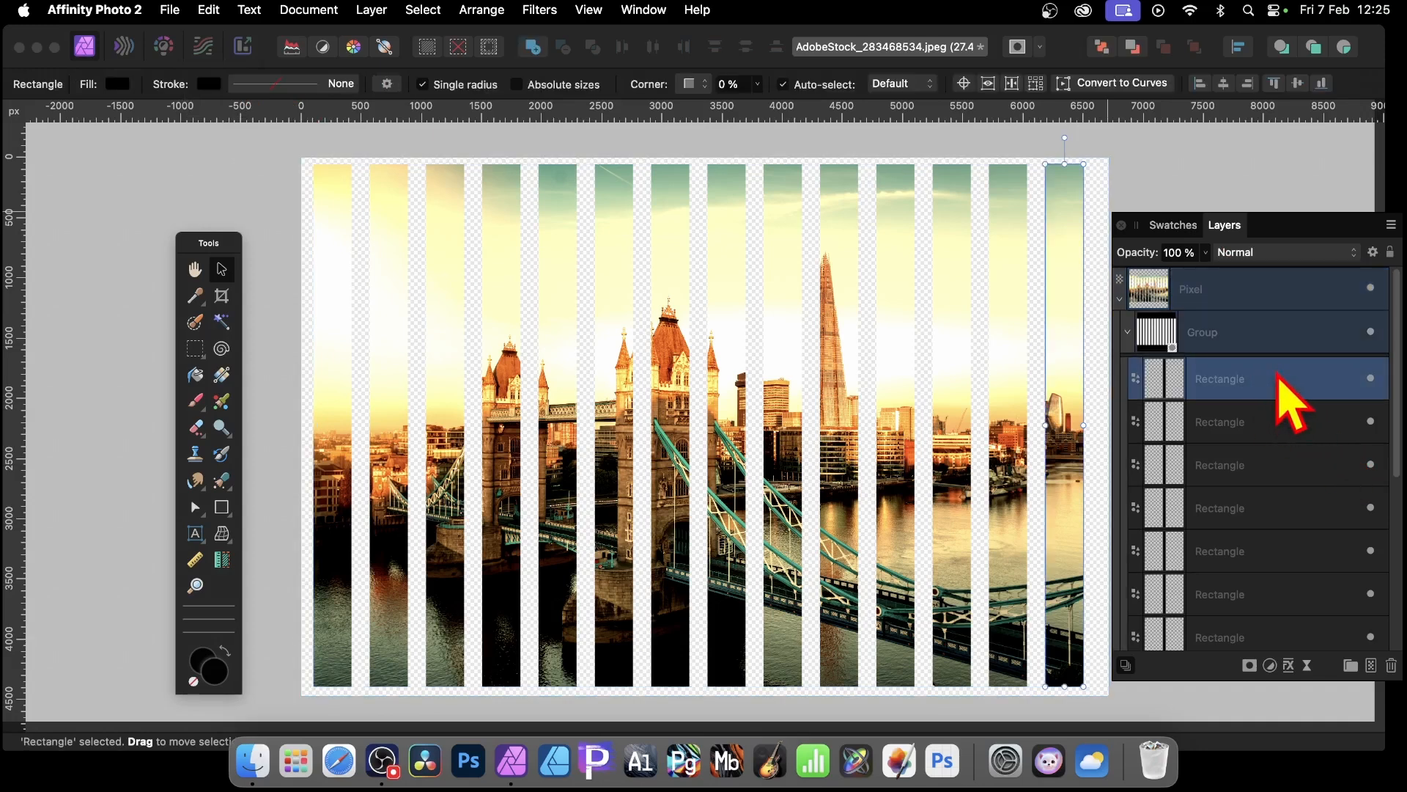
left_click(1261, 422)
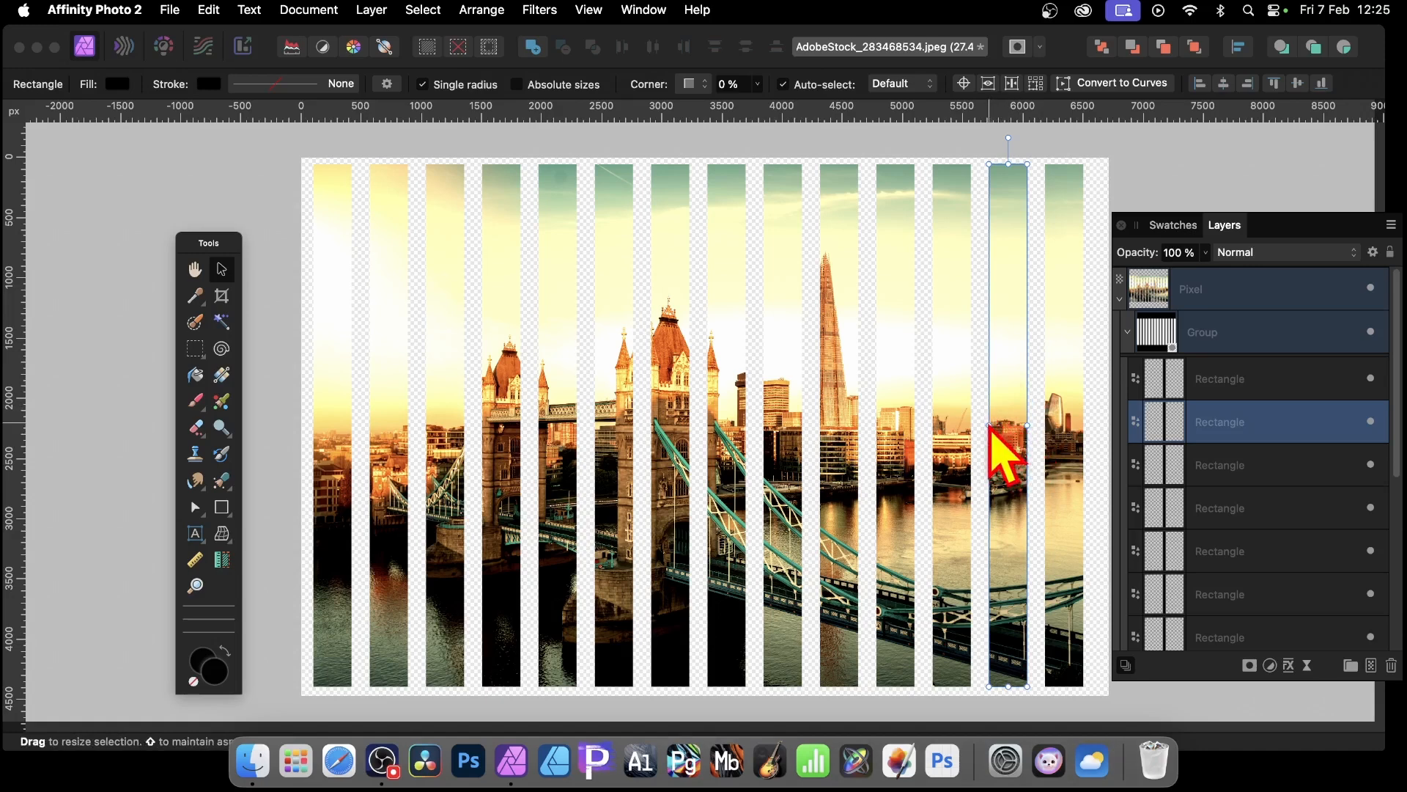
mouse_move(989, 426)
left_mouse_down()
mouse_move(1023, 424)
mouse_move(991, 425)
mouse_move(1009, 425)
left_mouse_up()
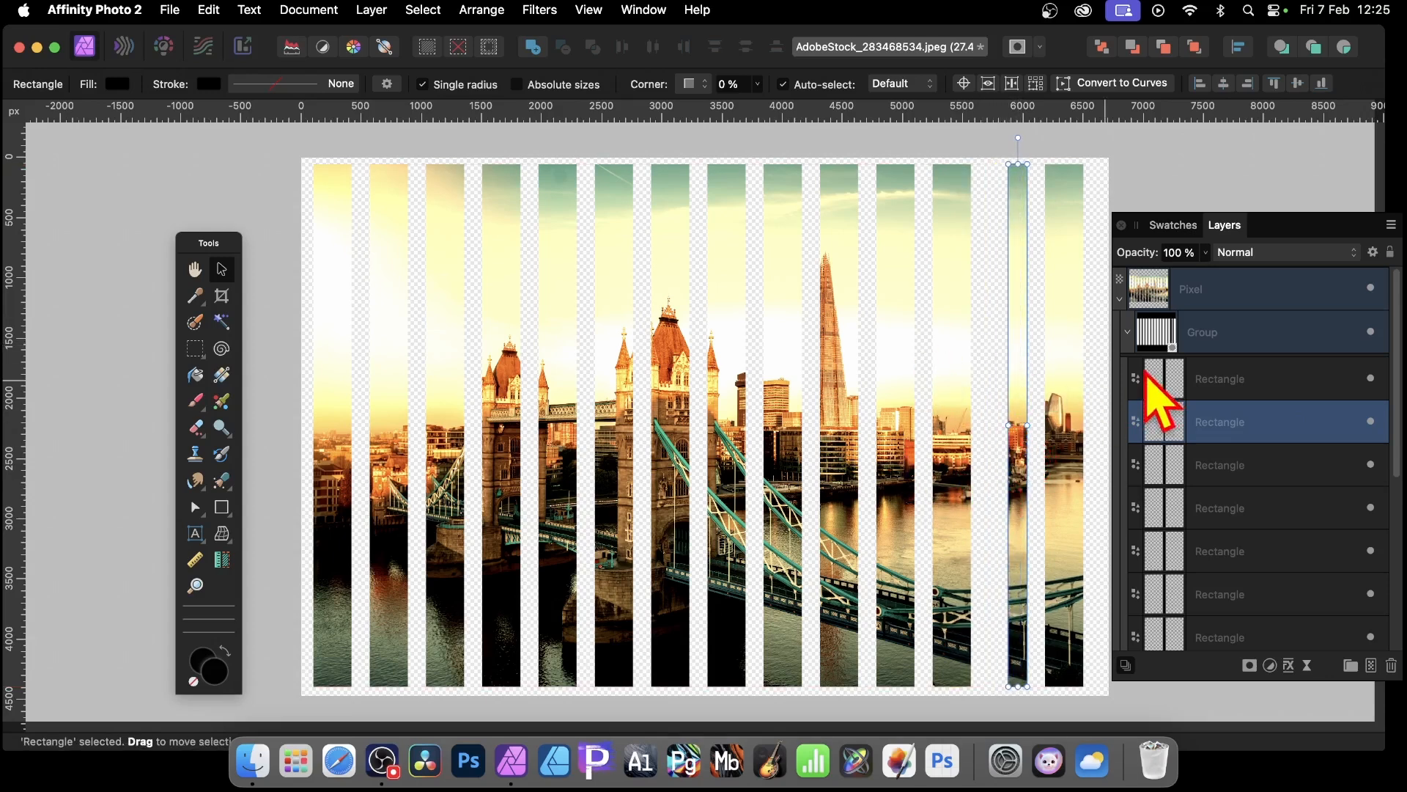
left_click_drag(1014, 447, 995, 375)
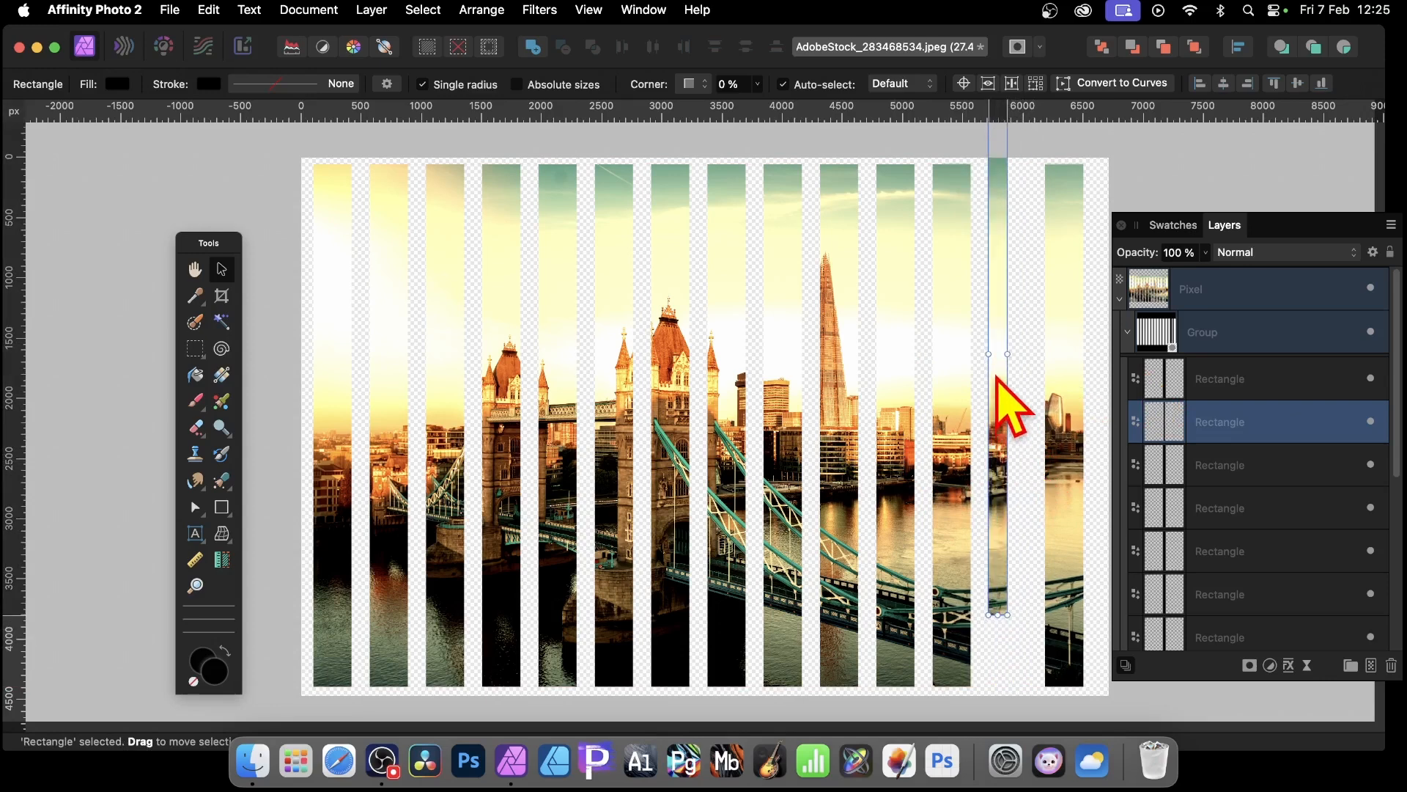
left_click_drag(1009, 614, 1037, 686)
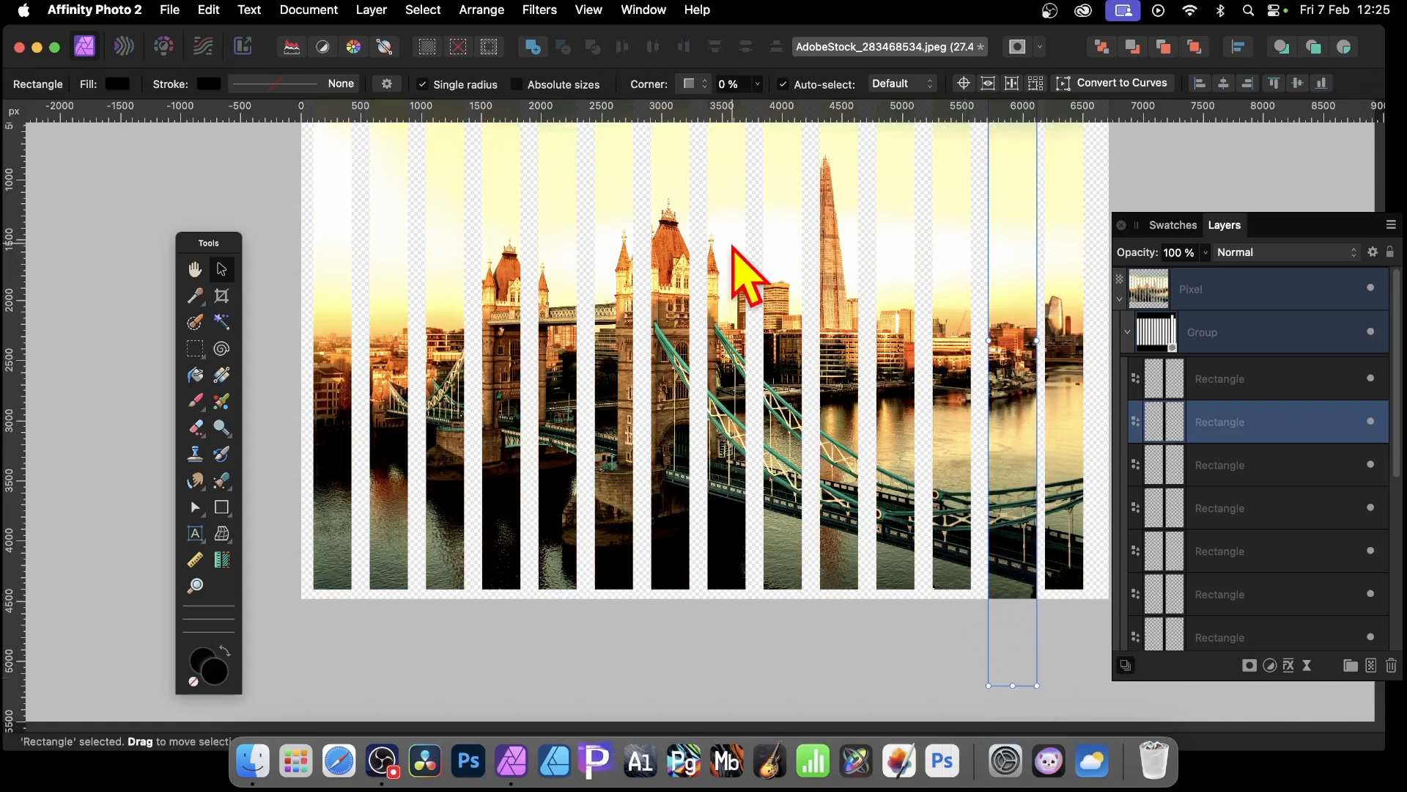
Step: Nudge the photo layer slightly left within the strip mask
left_click(786, 293)
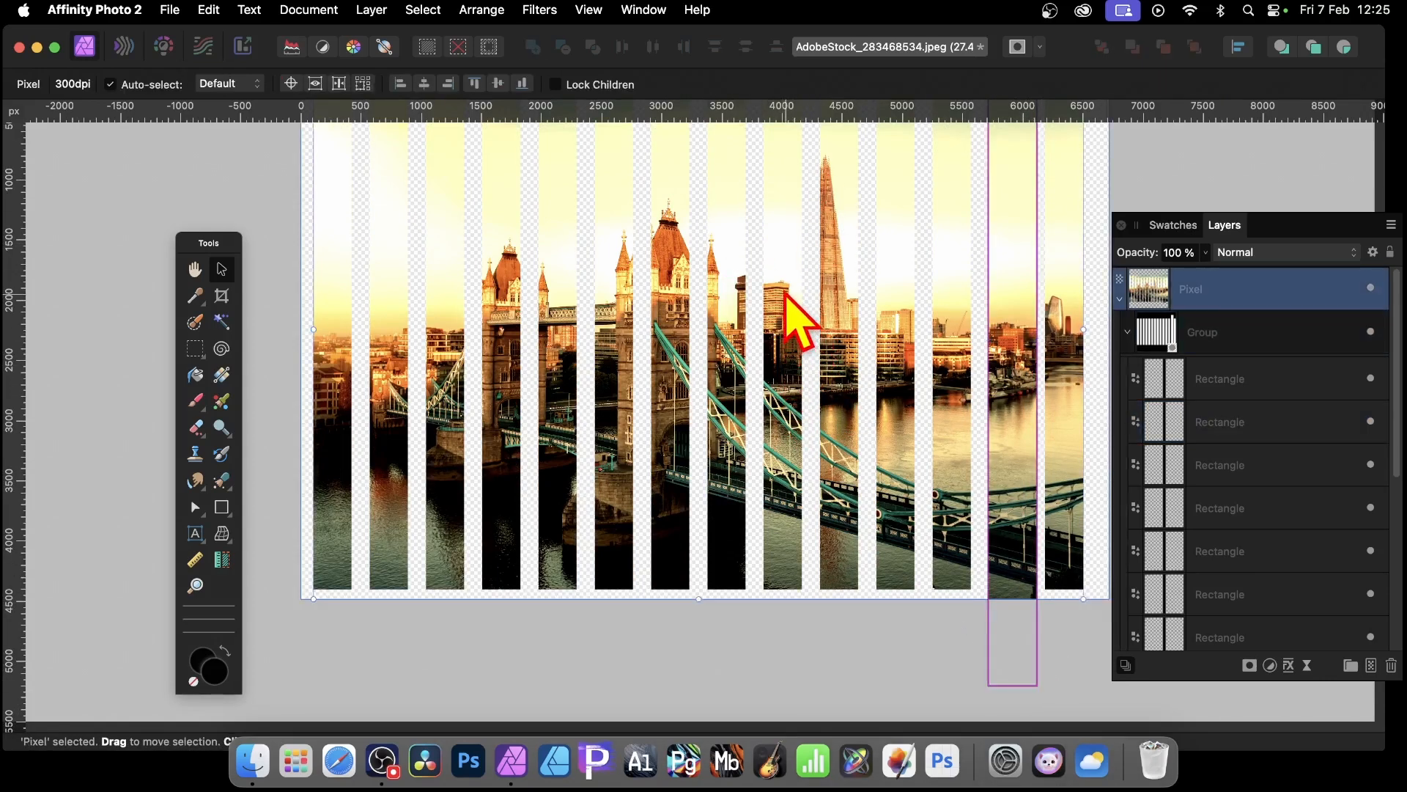
left_click_drag(786, 293, 738, 283)
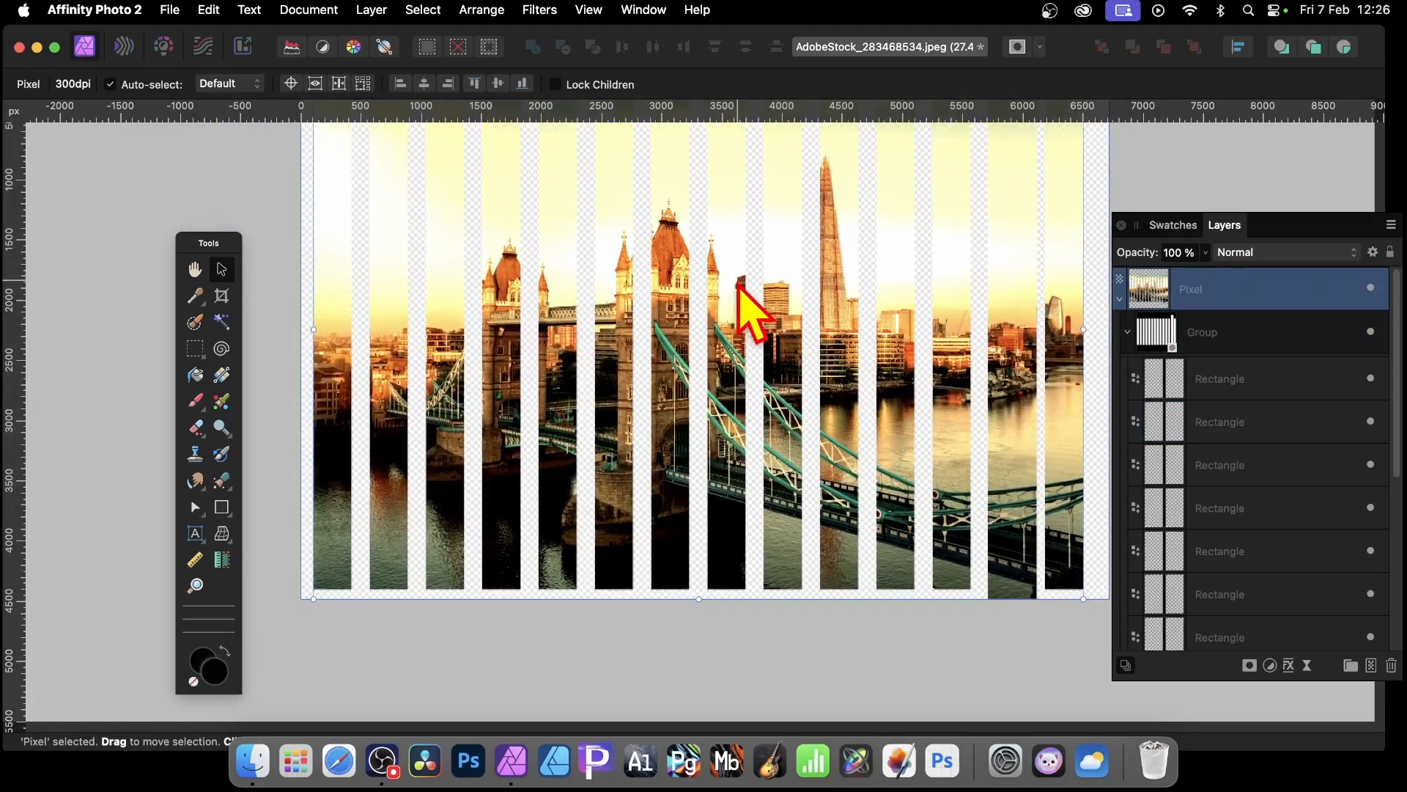
scroll(833, 465, "down", 1)
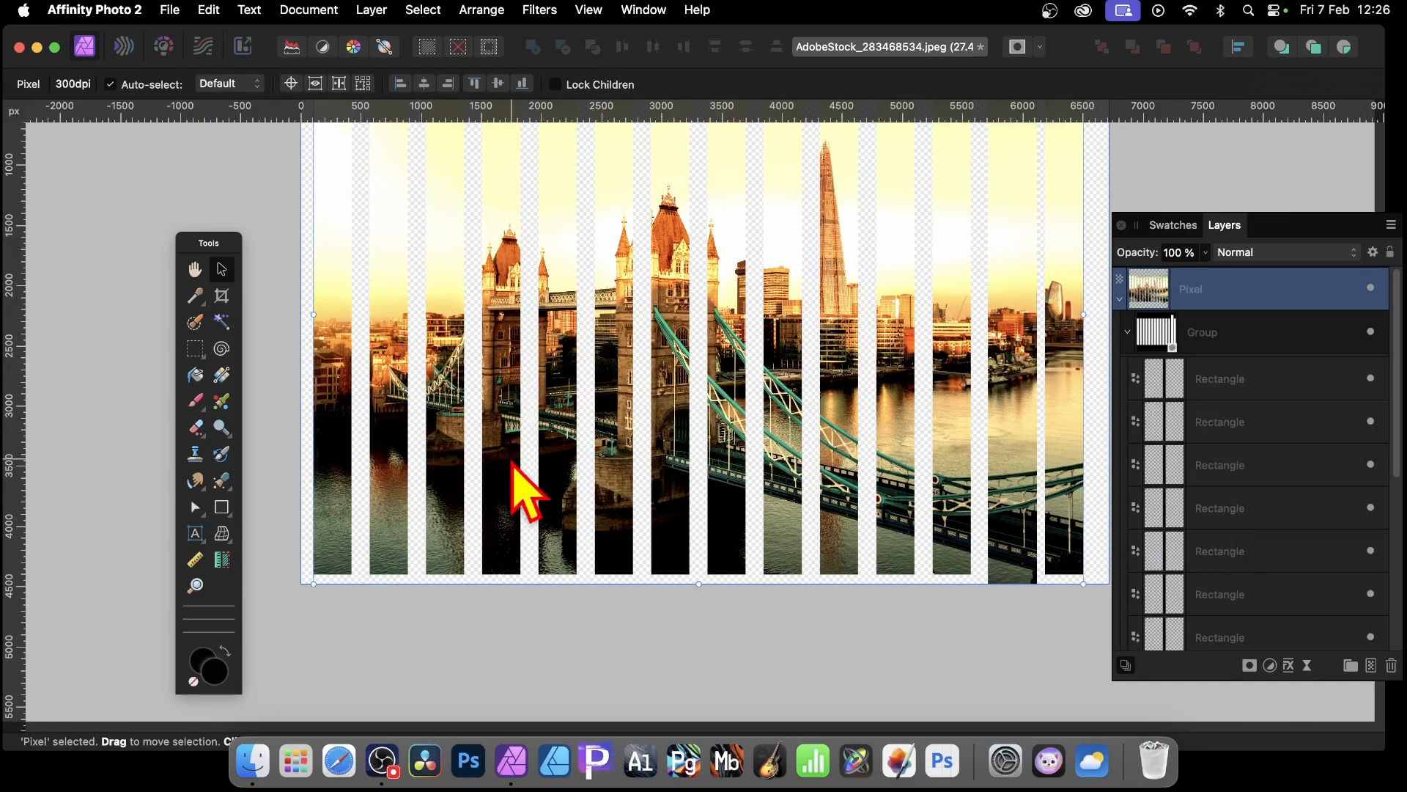
scroll(513, 489, "up", 3)
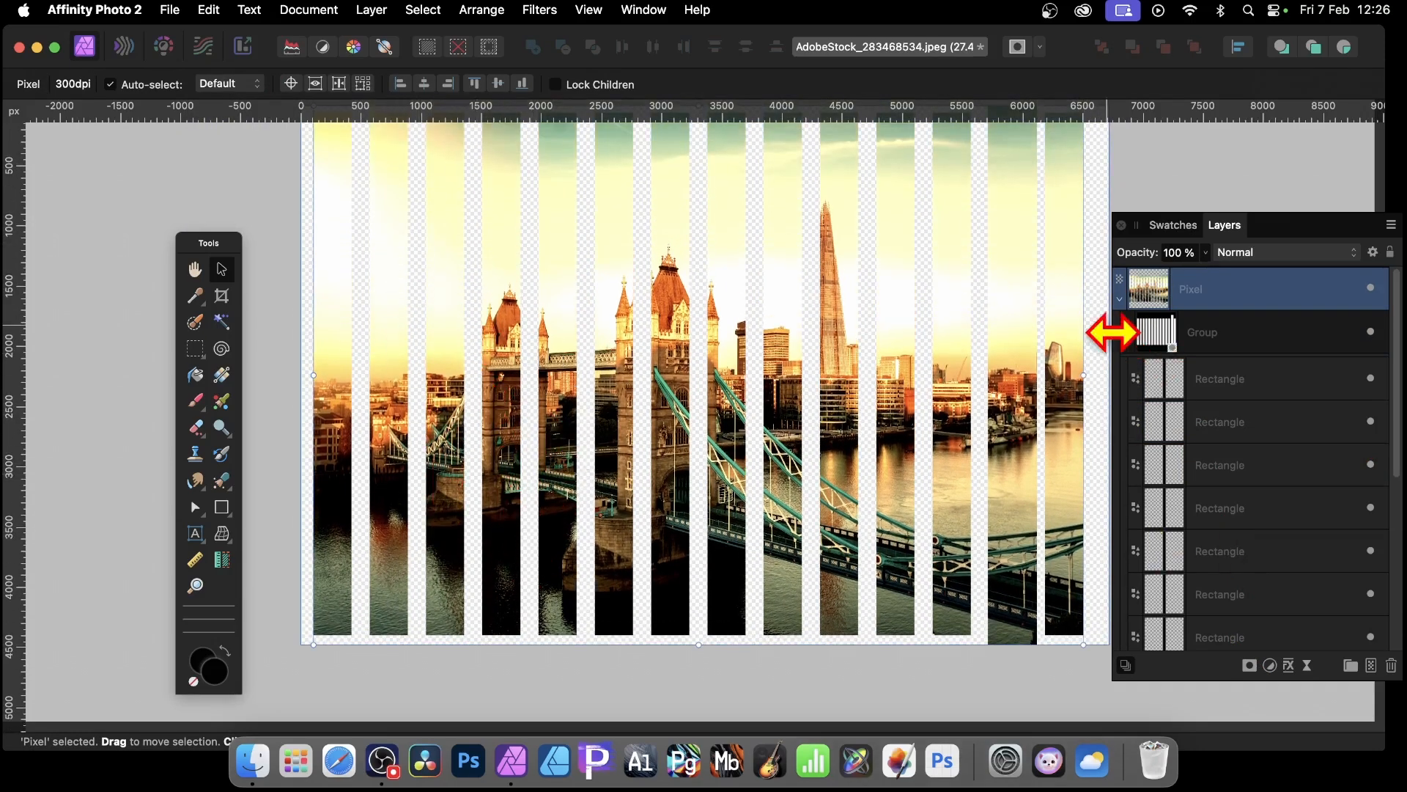
scroll(1246, 557, "down", 3)
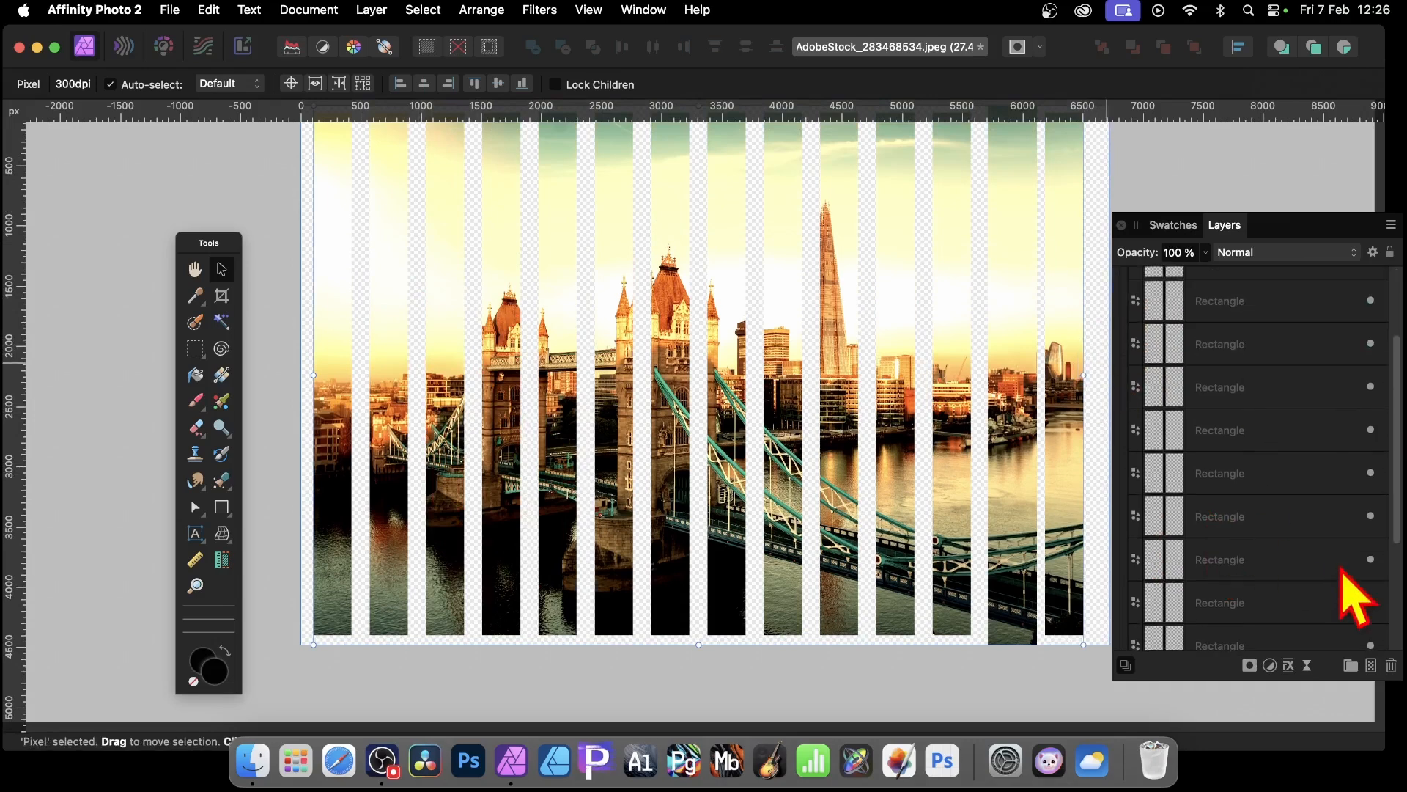
Step: Select one of the right-hand strip rectangles and delete it from the mask
left_click(1248, 563)
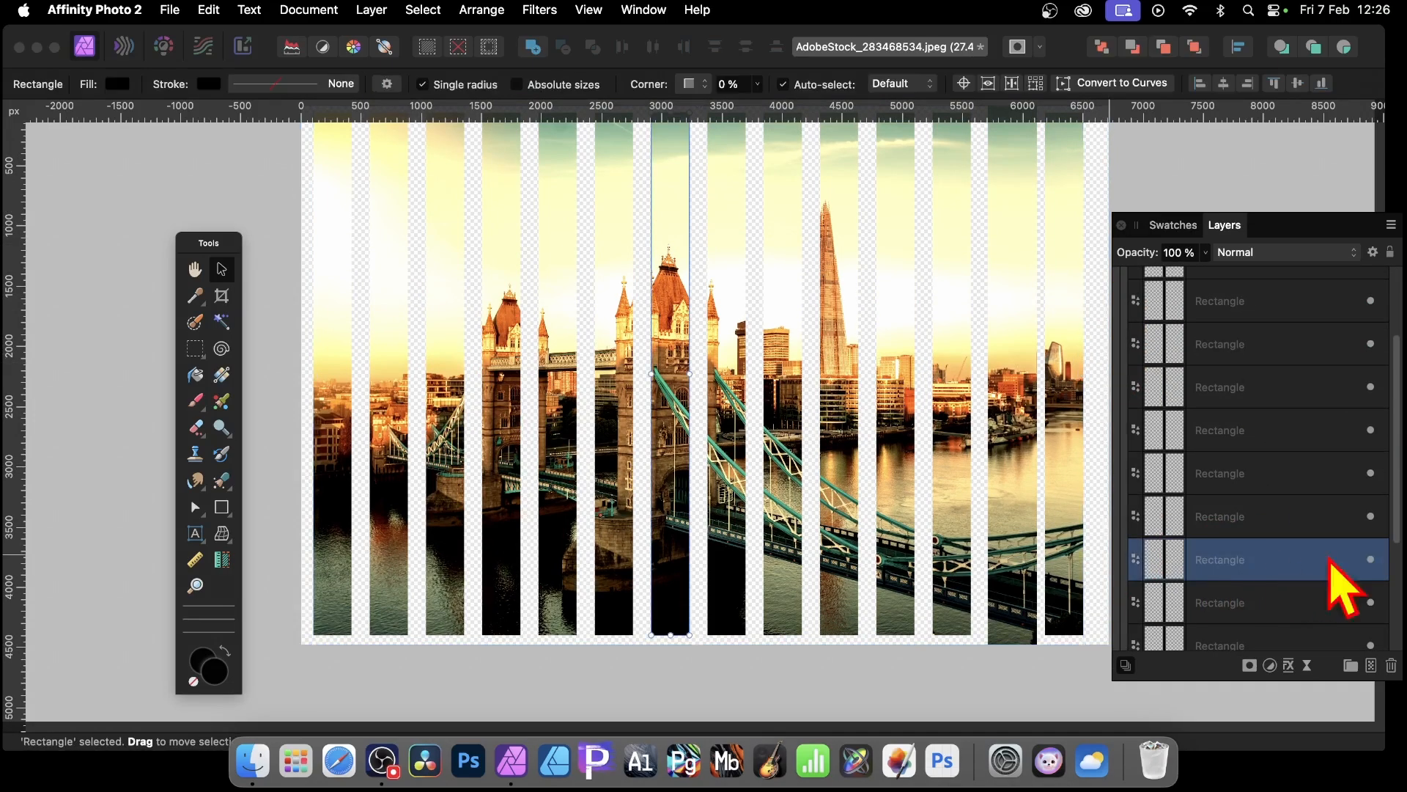
left_click(1255, 396)
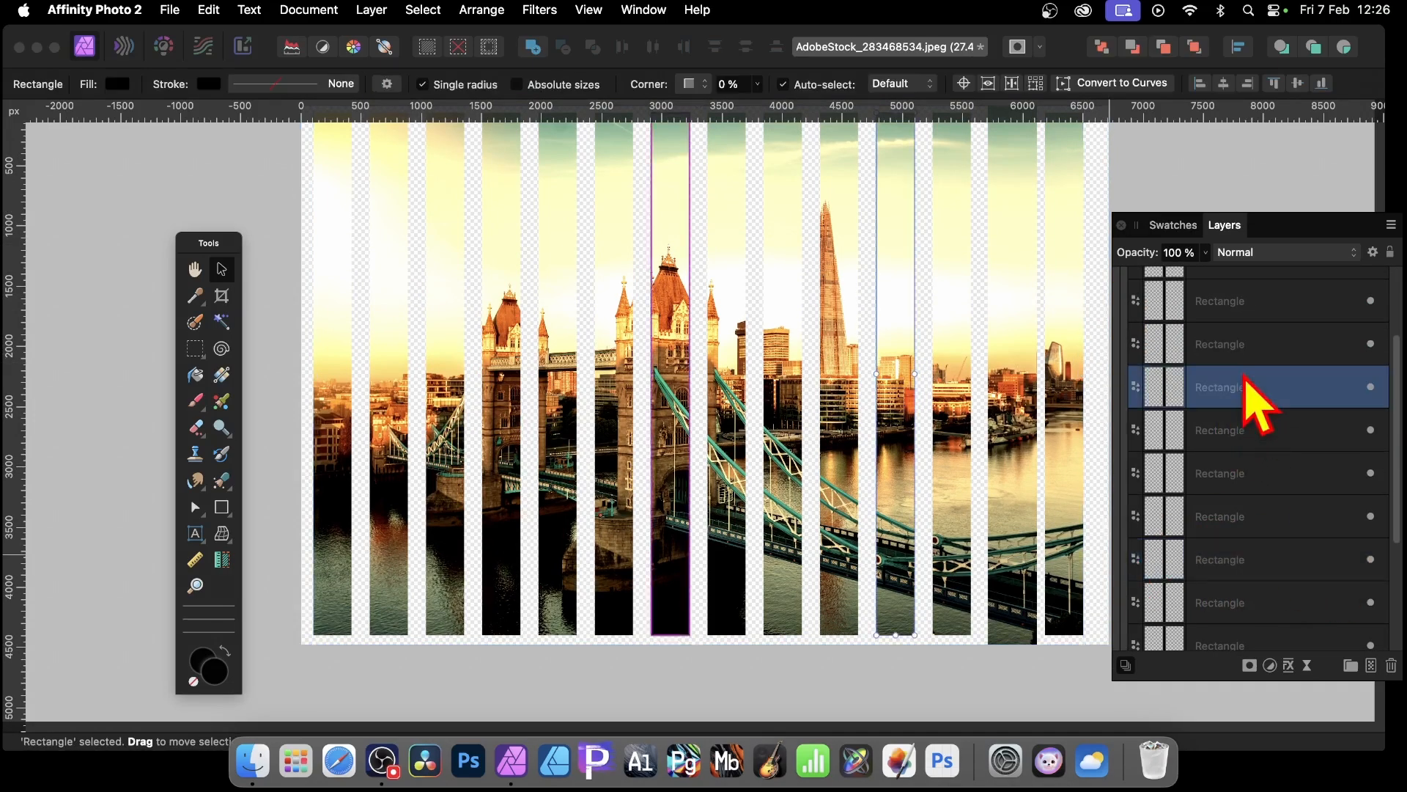
mouse_move(876, 374)
left_mouse_down()
mouse_move(907, 376)
mouse_move(871, 375)
left_mouse_up()
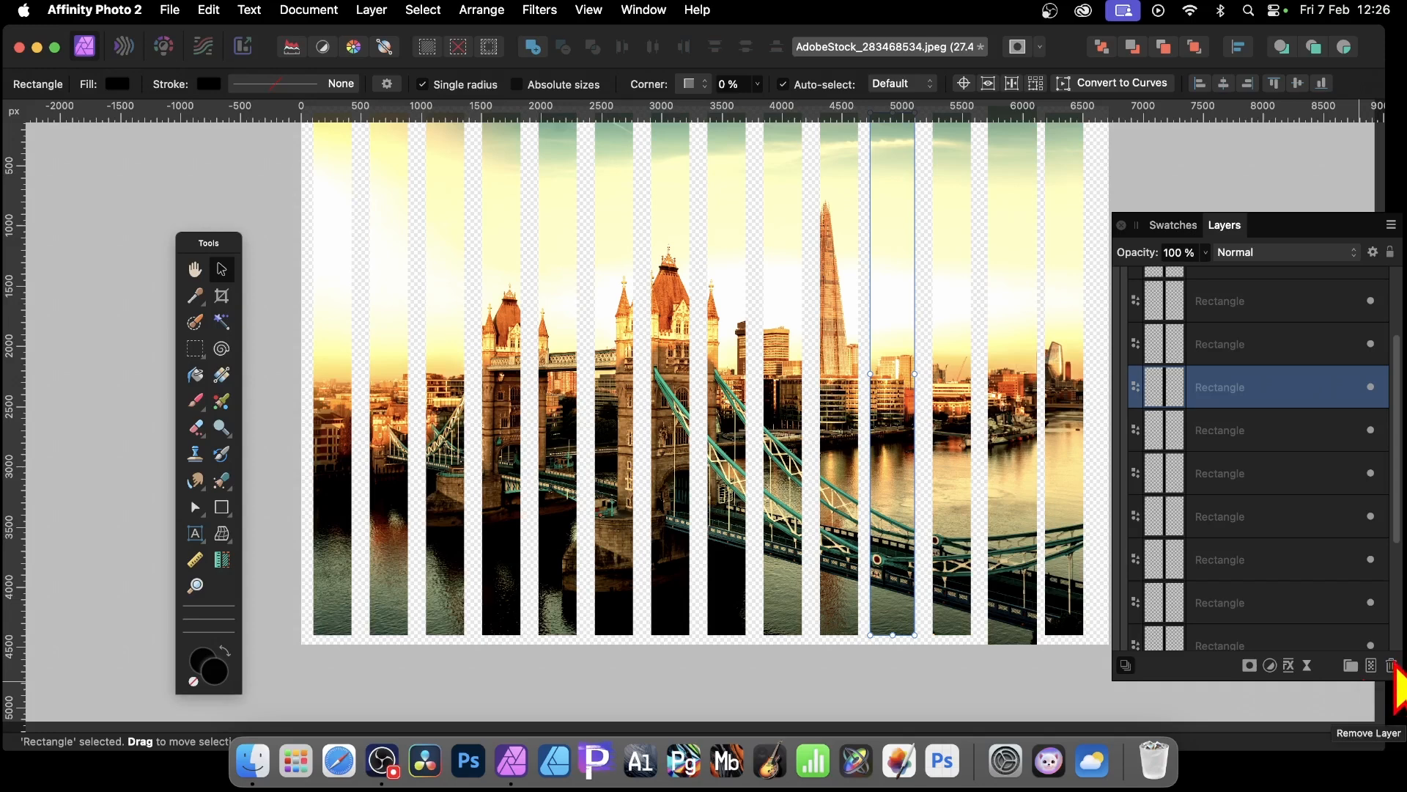
left_click(1391, 665)
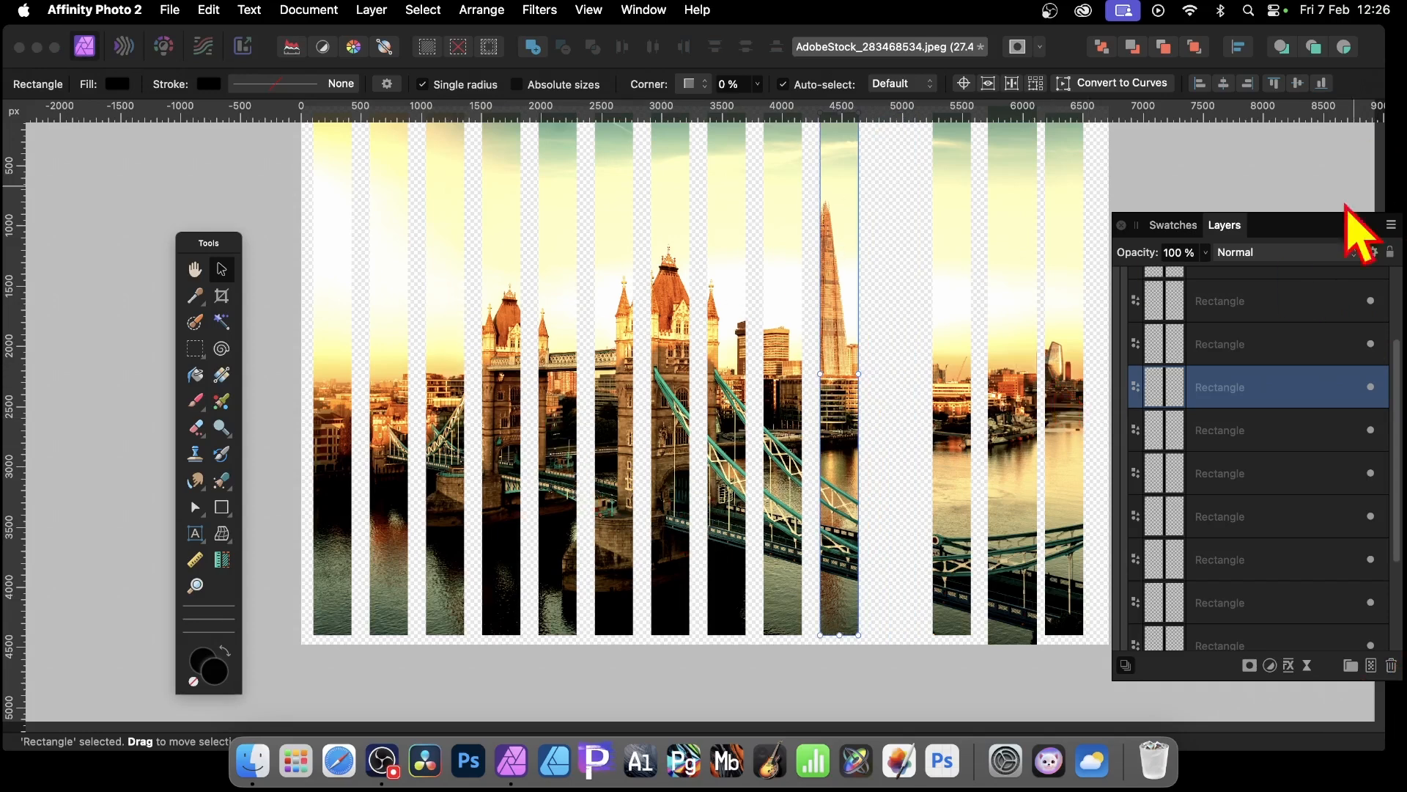
Step: Select the leftmost strip rectangle and shorten it from the top so it covers only the lower part of the image
scroll(676, 456, "up", 5)
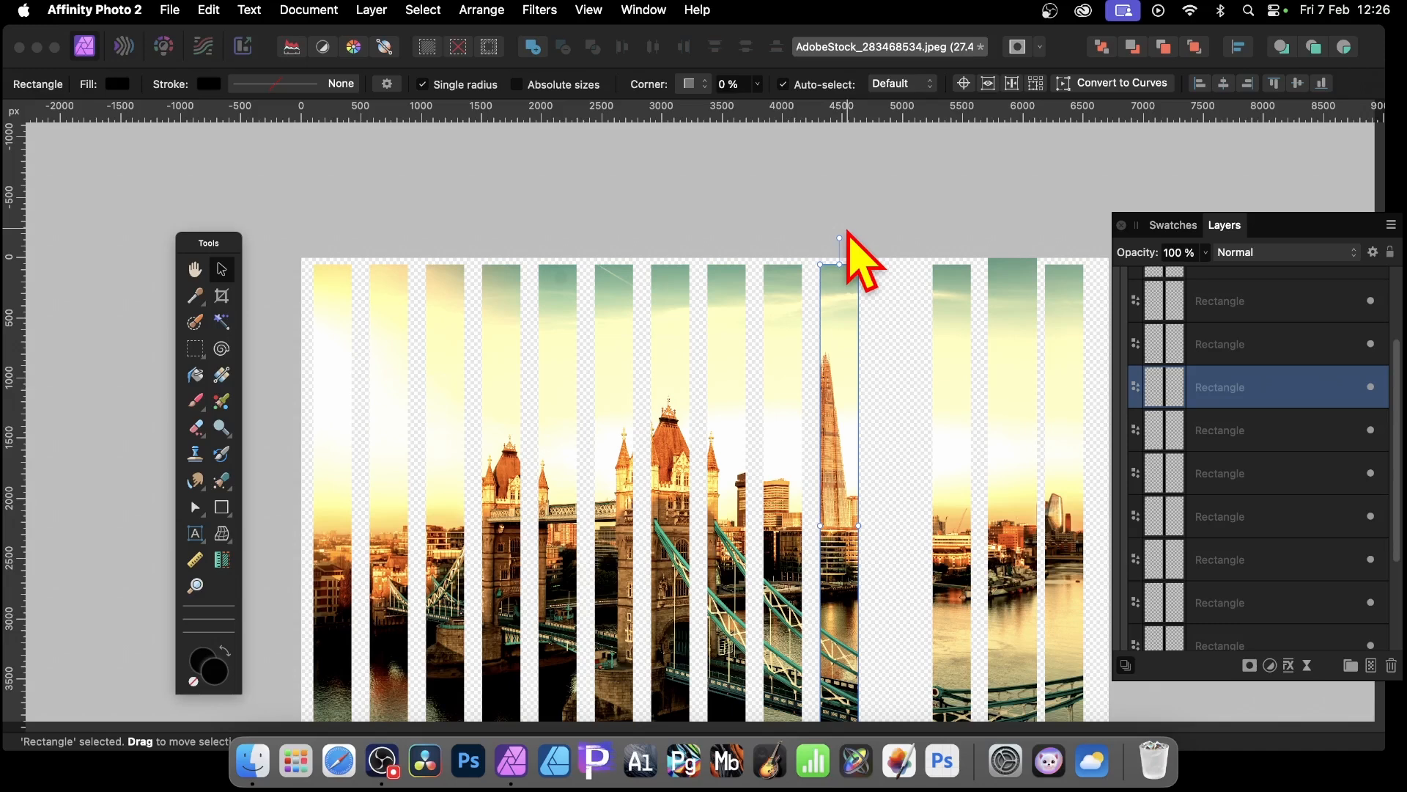
scroll(1312, 557, "down", 3)
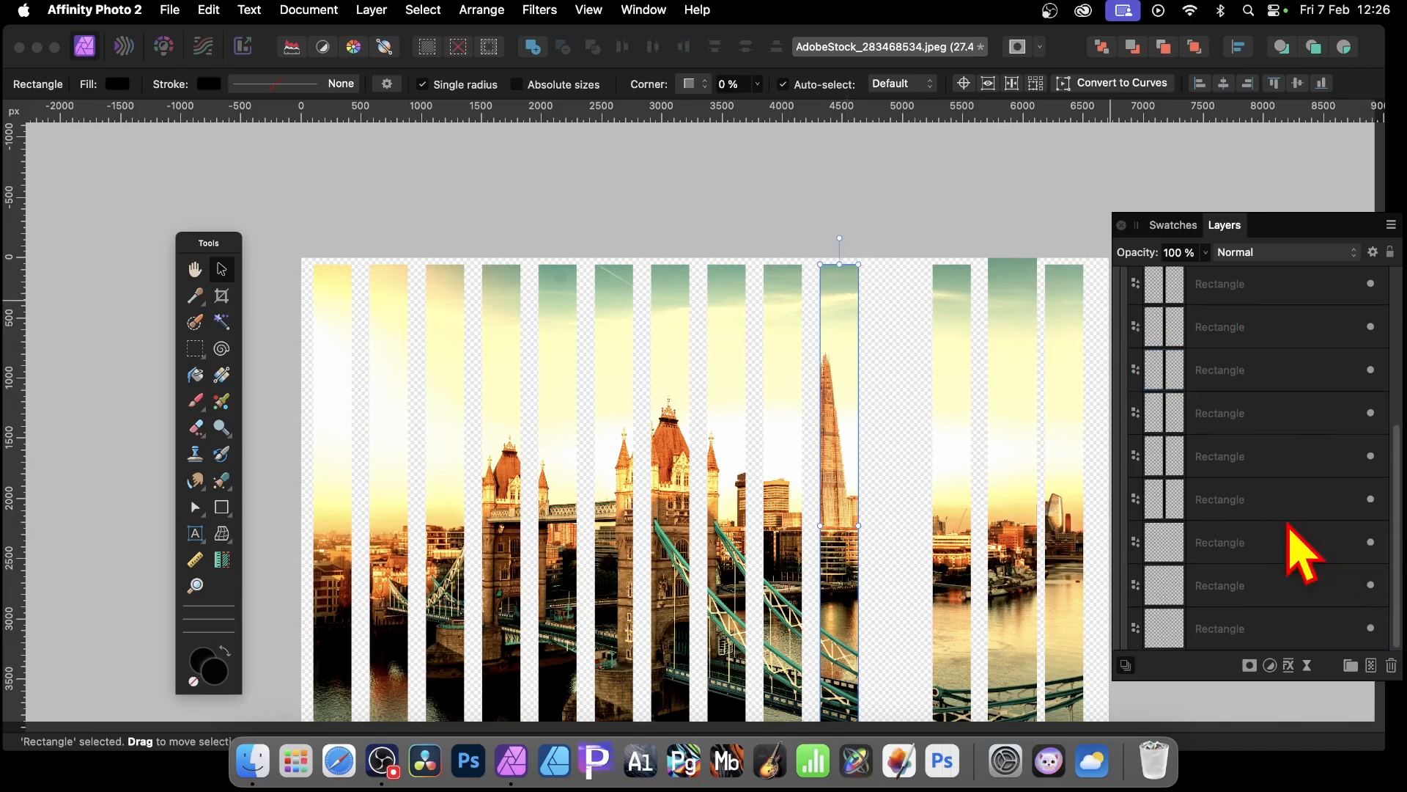
left_click(1228, 629)
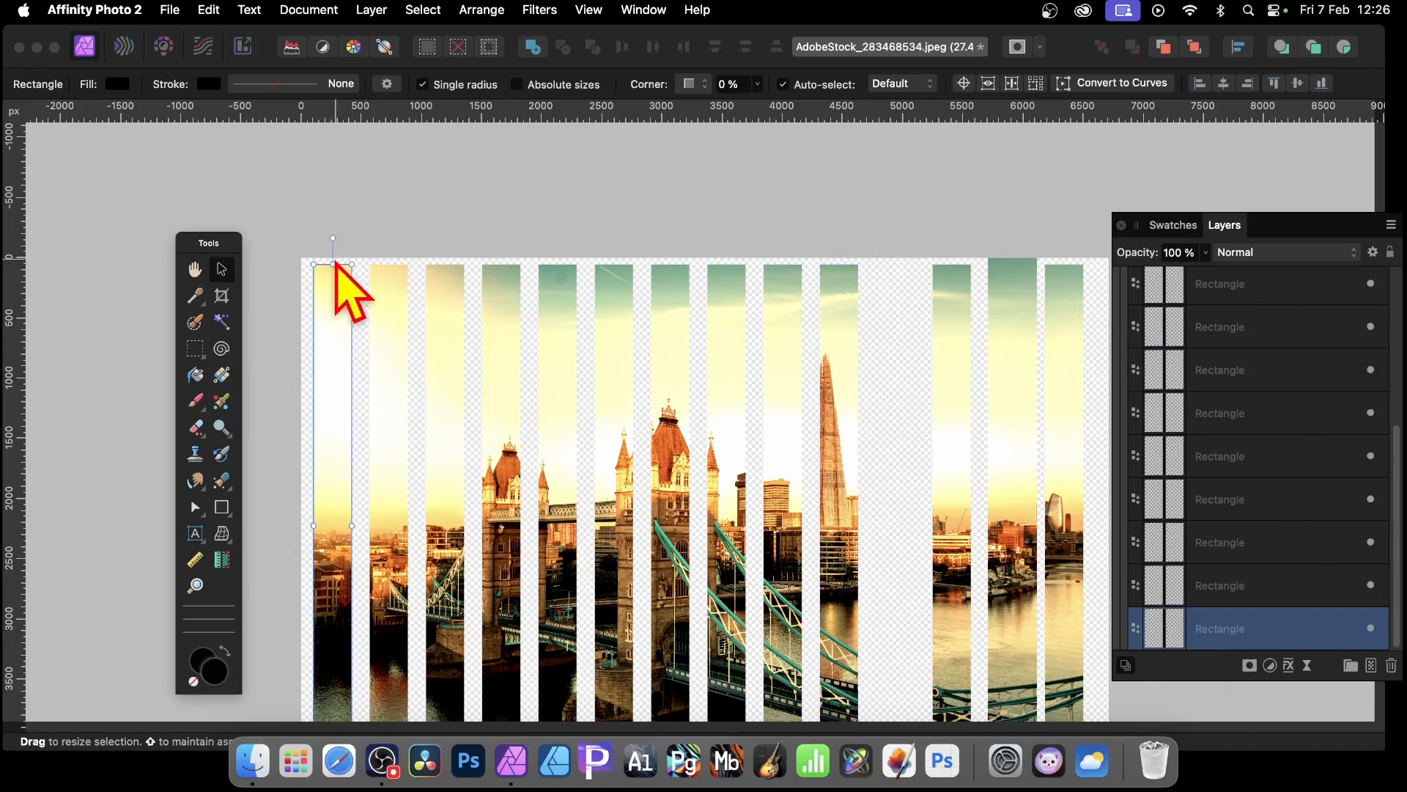
left_click_drag(333, 265, 324, 581)
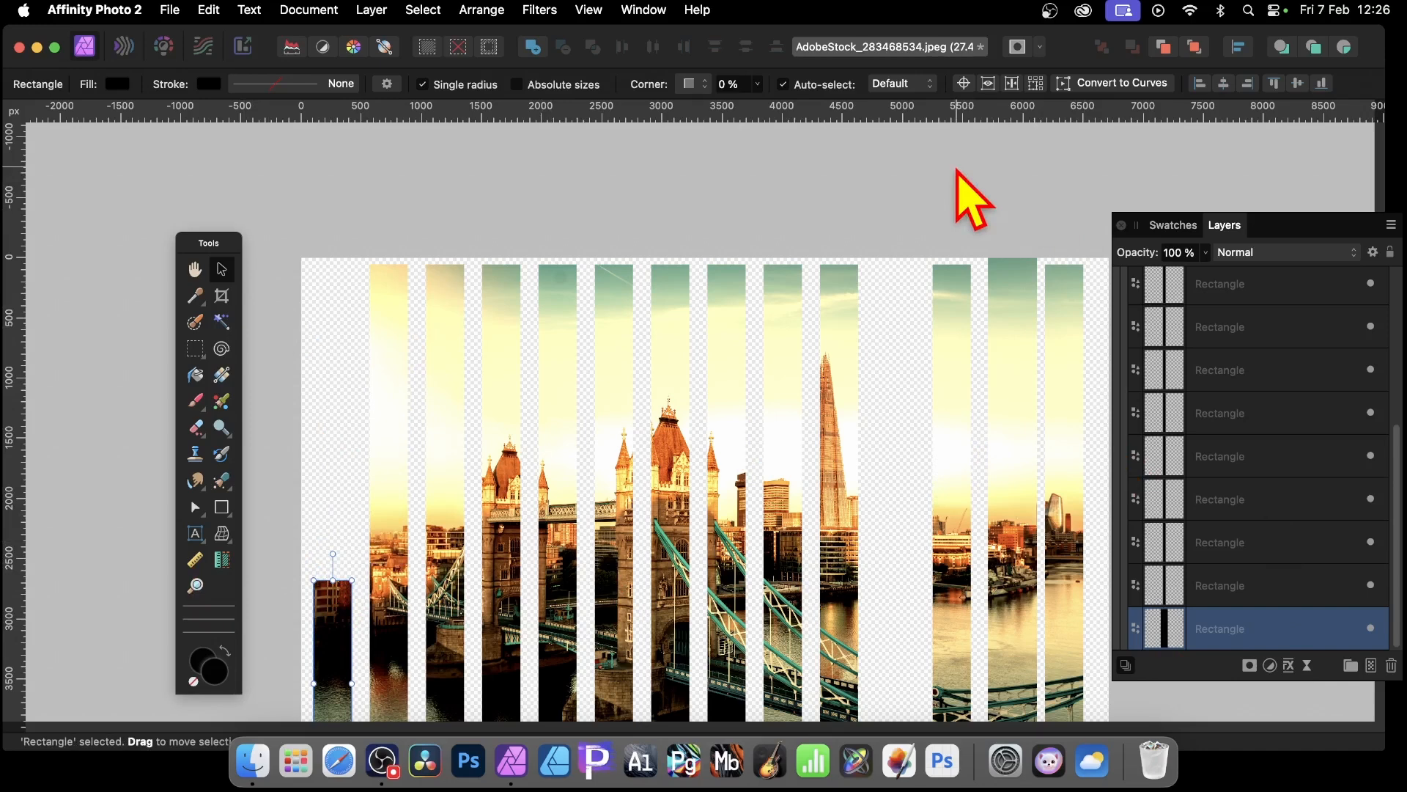
Step: Open layer effects for the shortened strip and enable Bevel / Emboss with a larger radius
scroll(1019, 300, "down", 3)
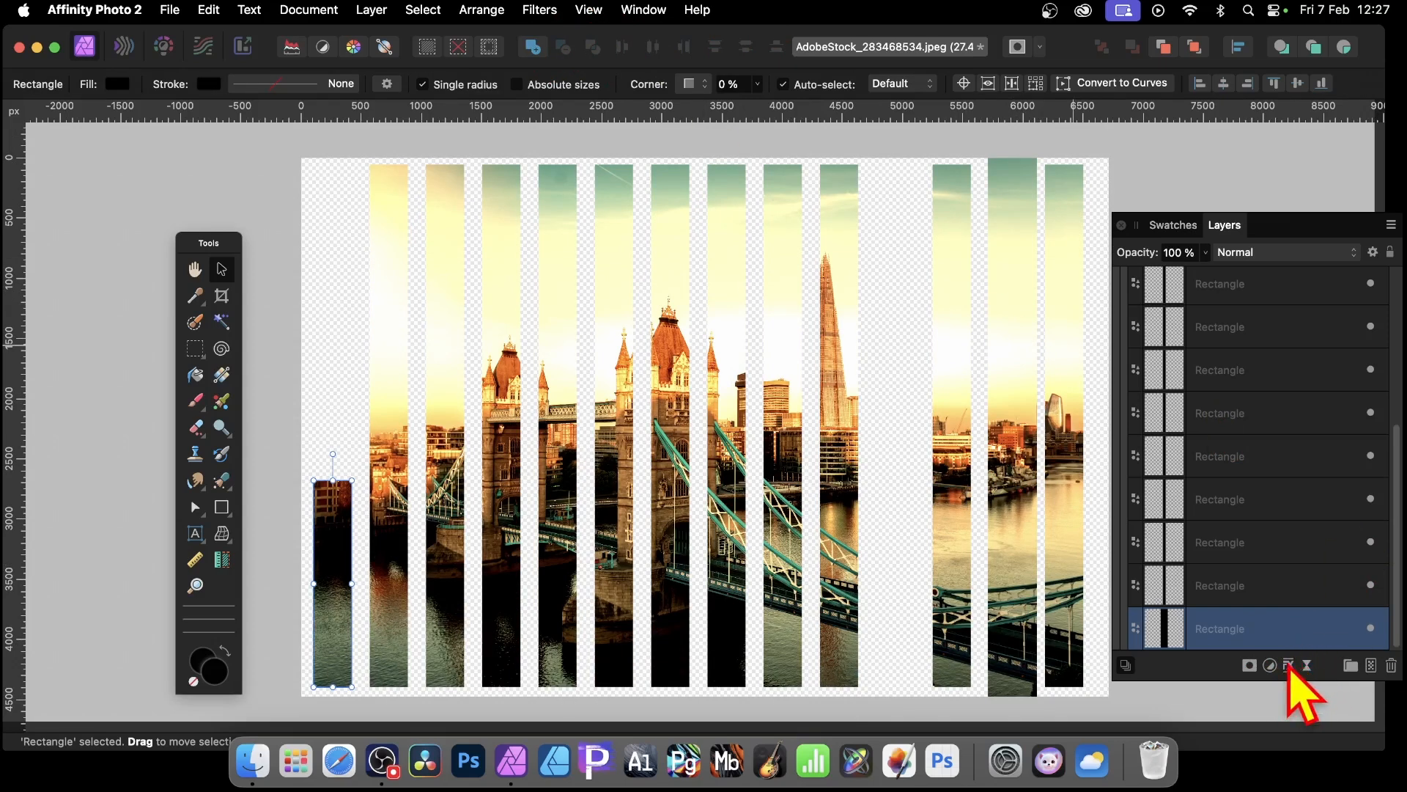
left_click(1289, 665)
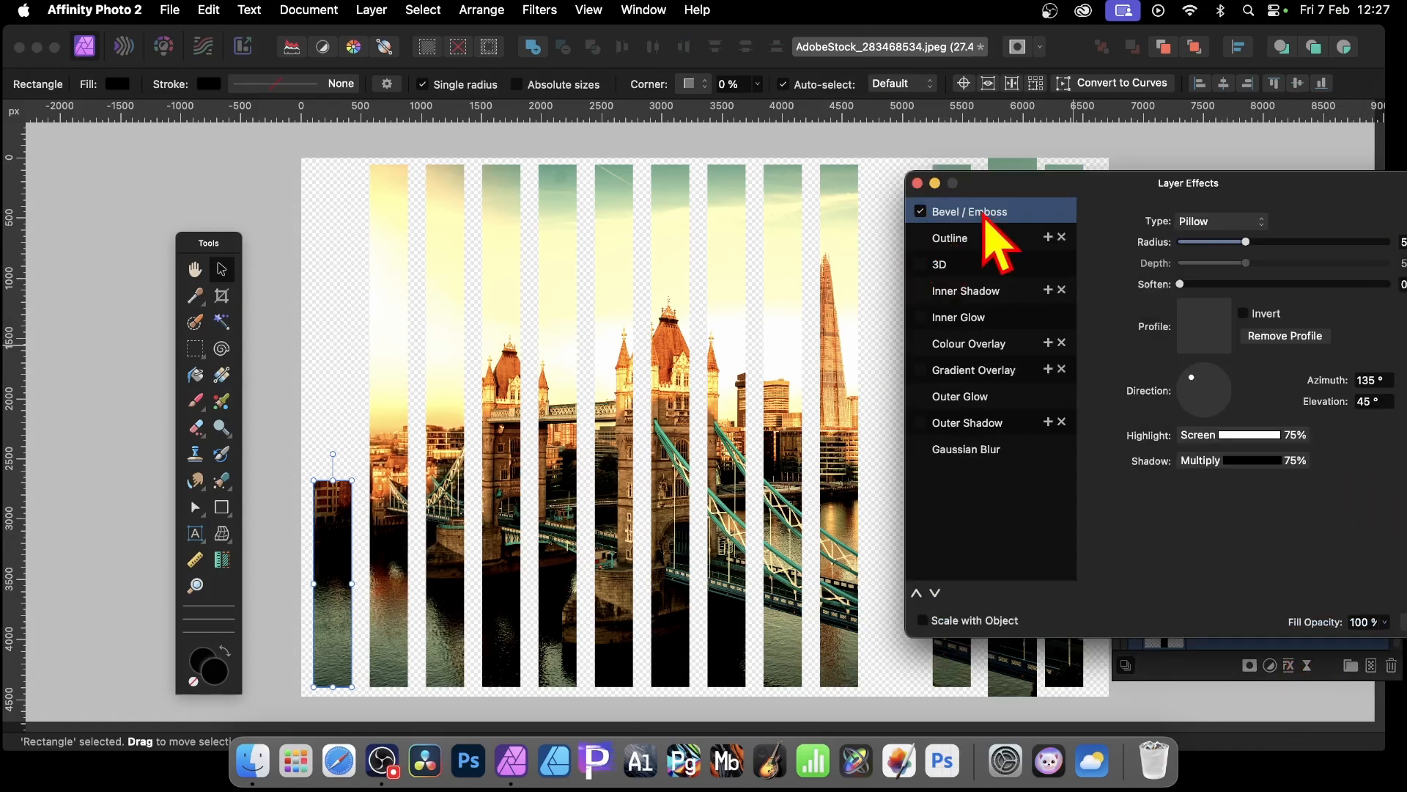
left_click_drag(1246, 241, 1347, 241)
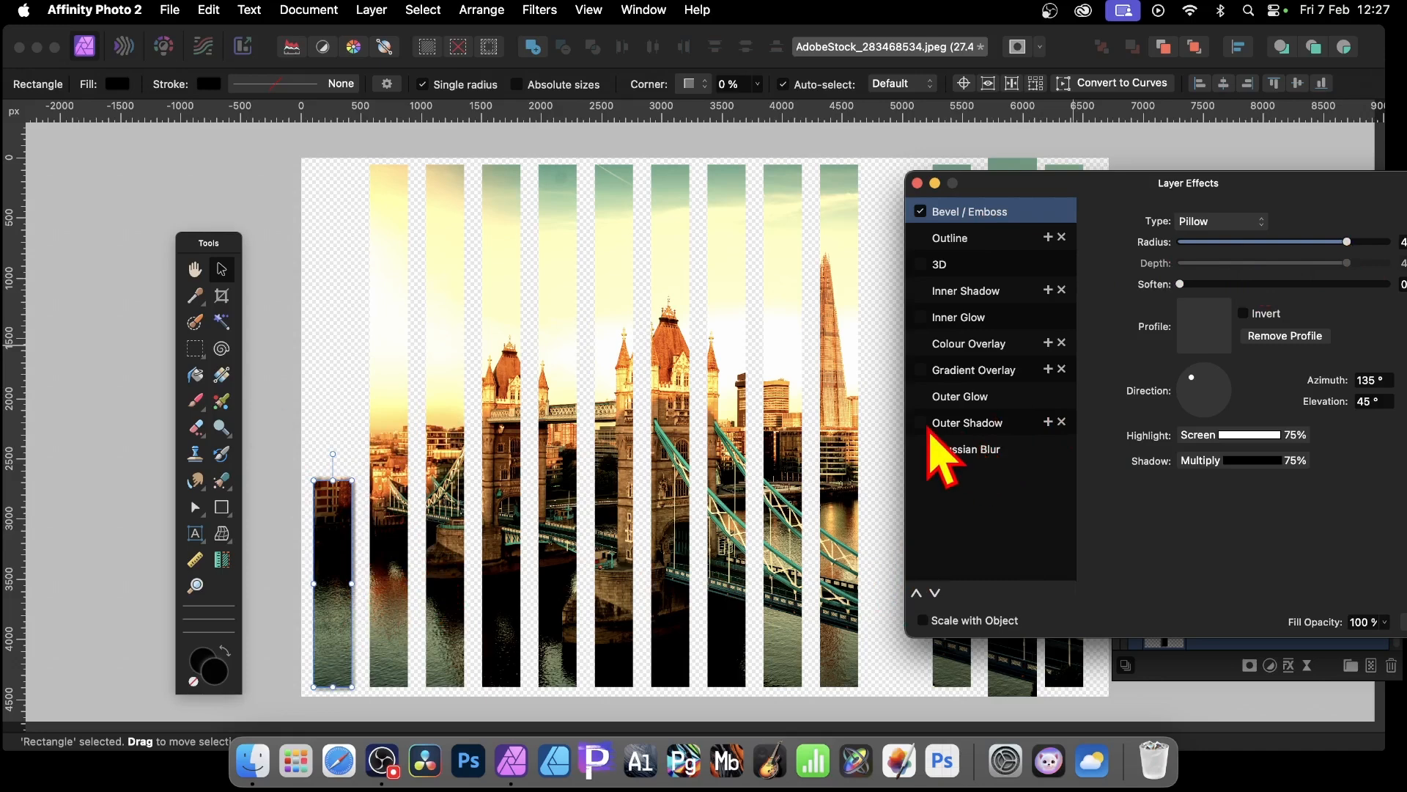
Step: Enable an outer shadow on the strip with increased radius and offset, then close the effects
left_click(945, 423)
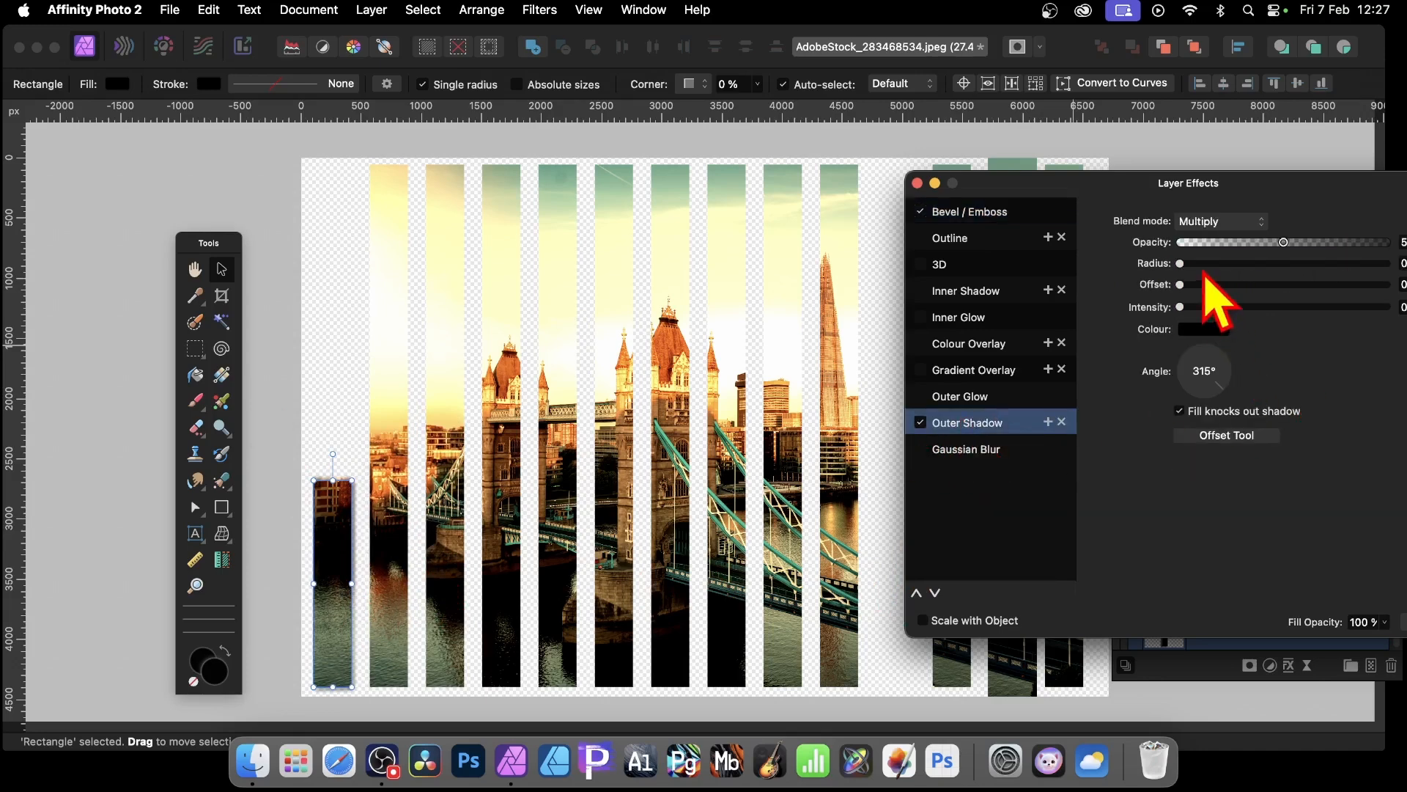
left_click_drag(1249, 285, 1296, 285)
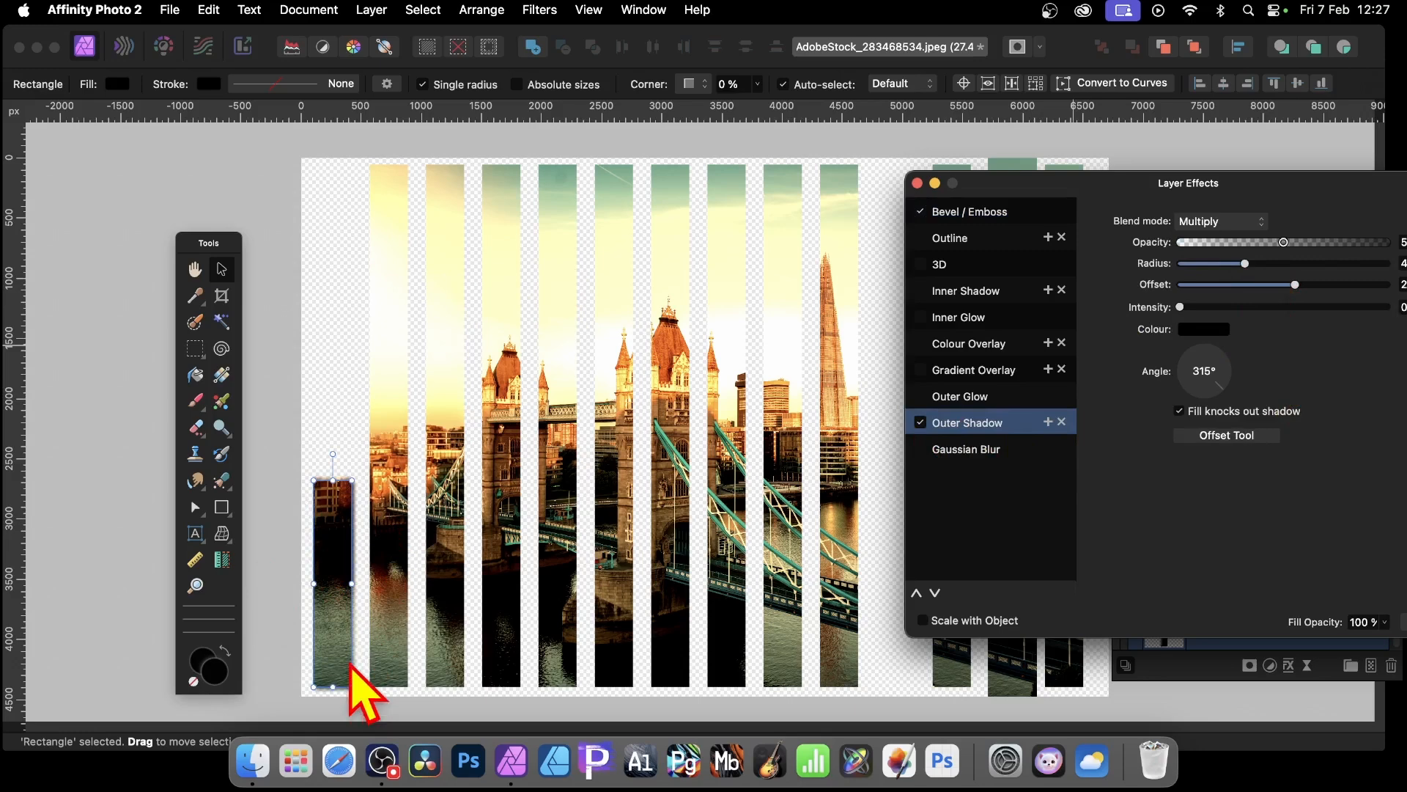
left_click(917, 183)
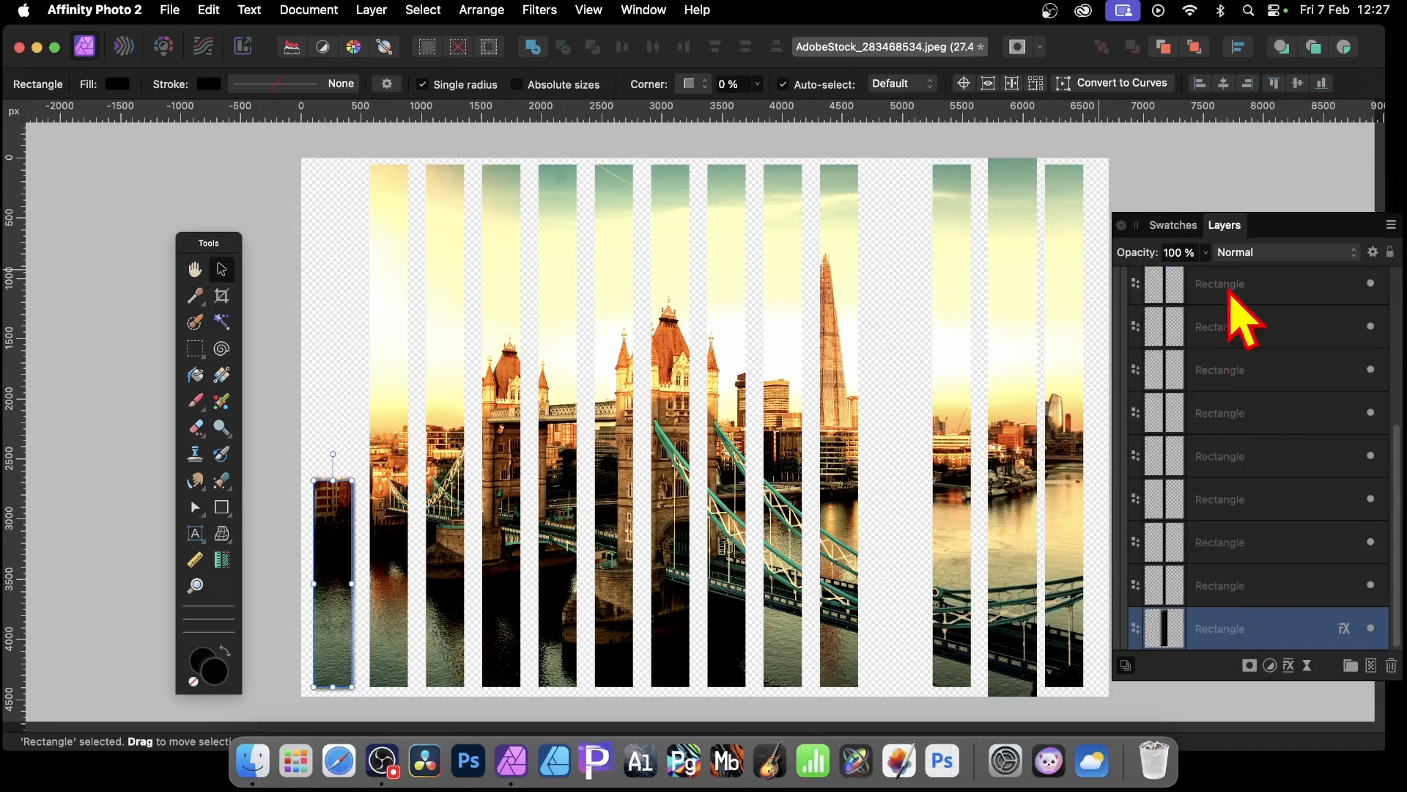
Step: Give the photo layer an outer shadow with 23.7 px radius, 21.9 px offset and 88% intensity
scroll(1250, 414, "up", 5)
left_click(1224, 293)
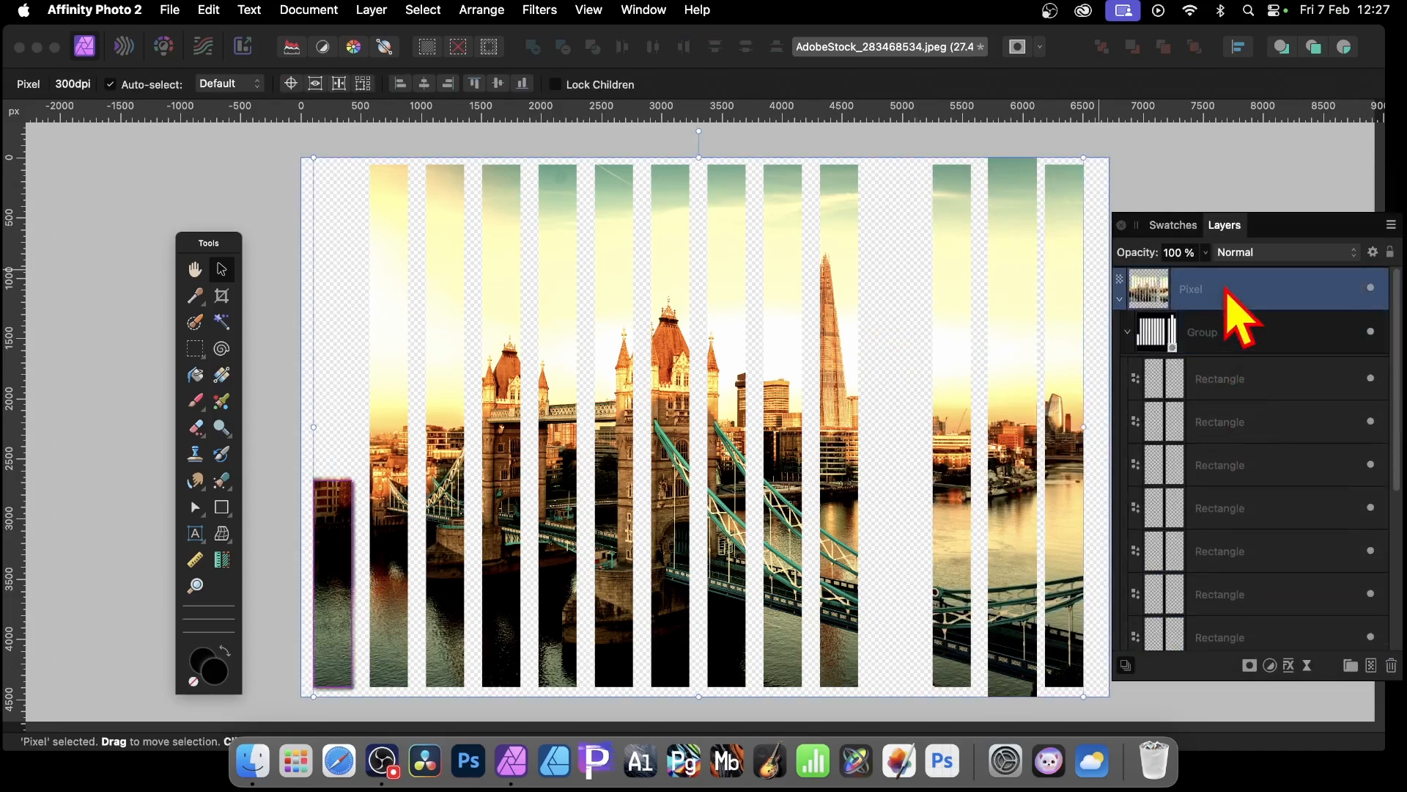
left_click_drag(1287, 226, 1229, 162)
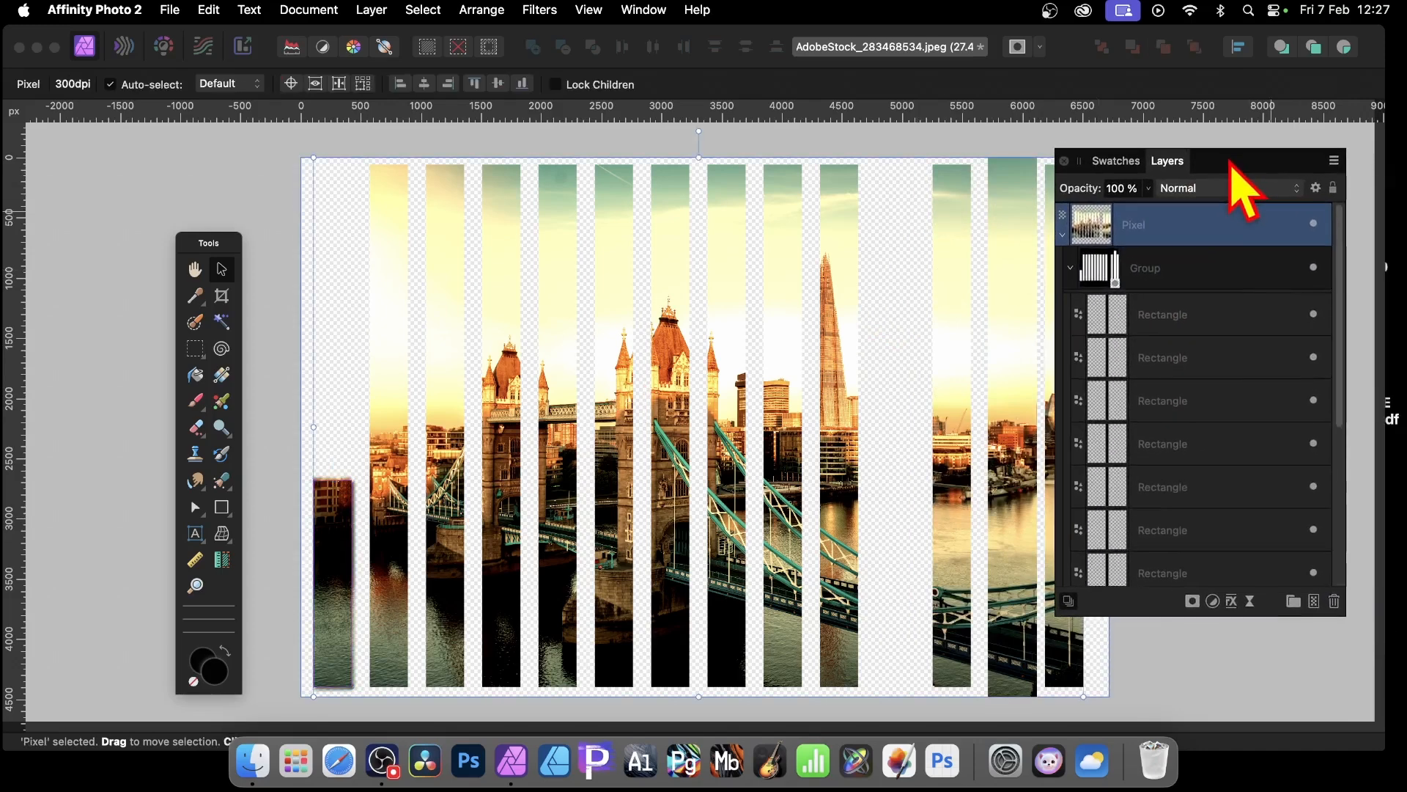
left_click(1233, 603)
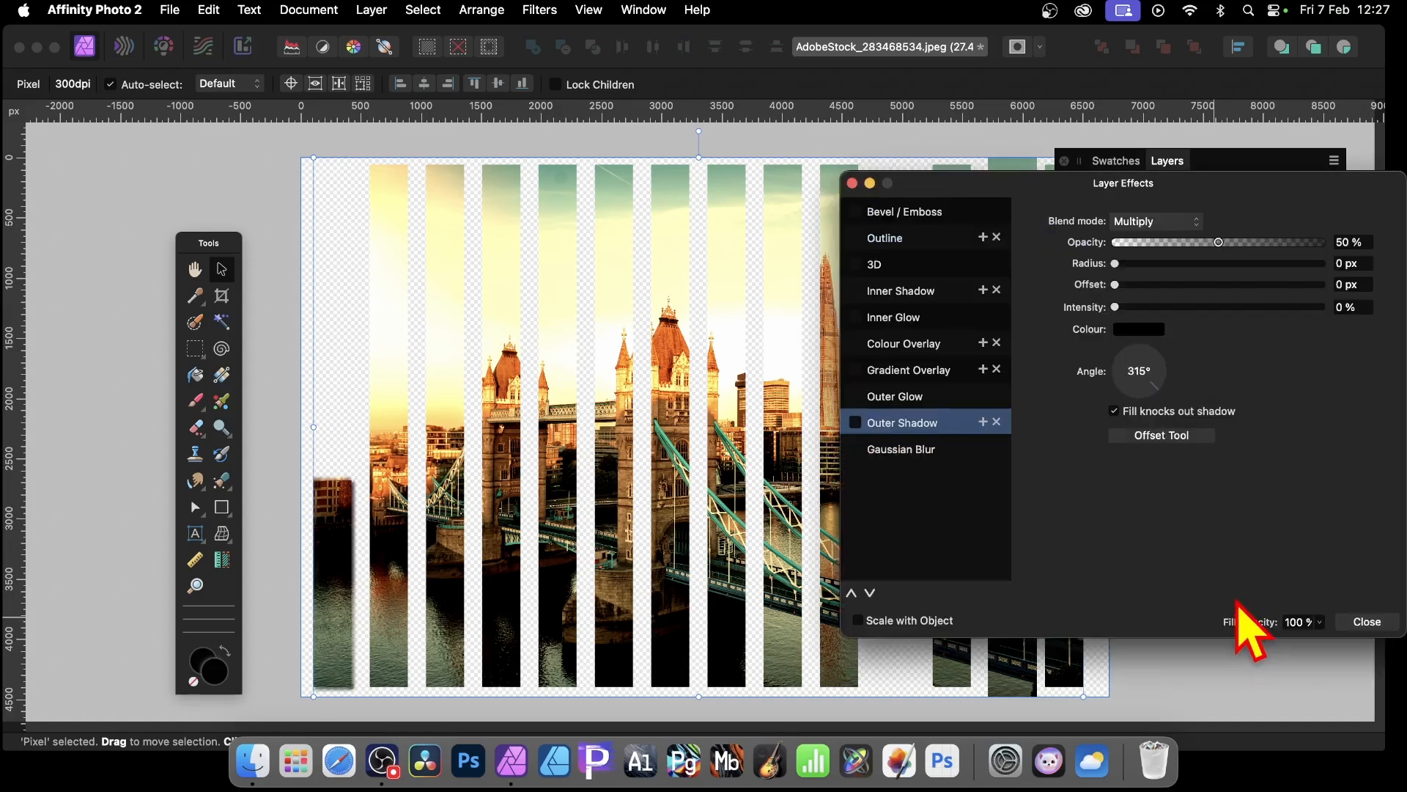
left_click(856, 423)
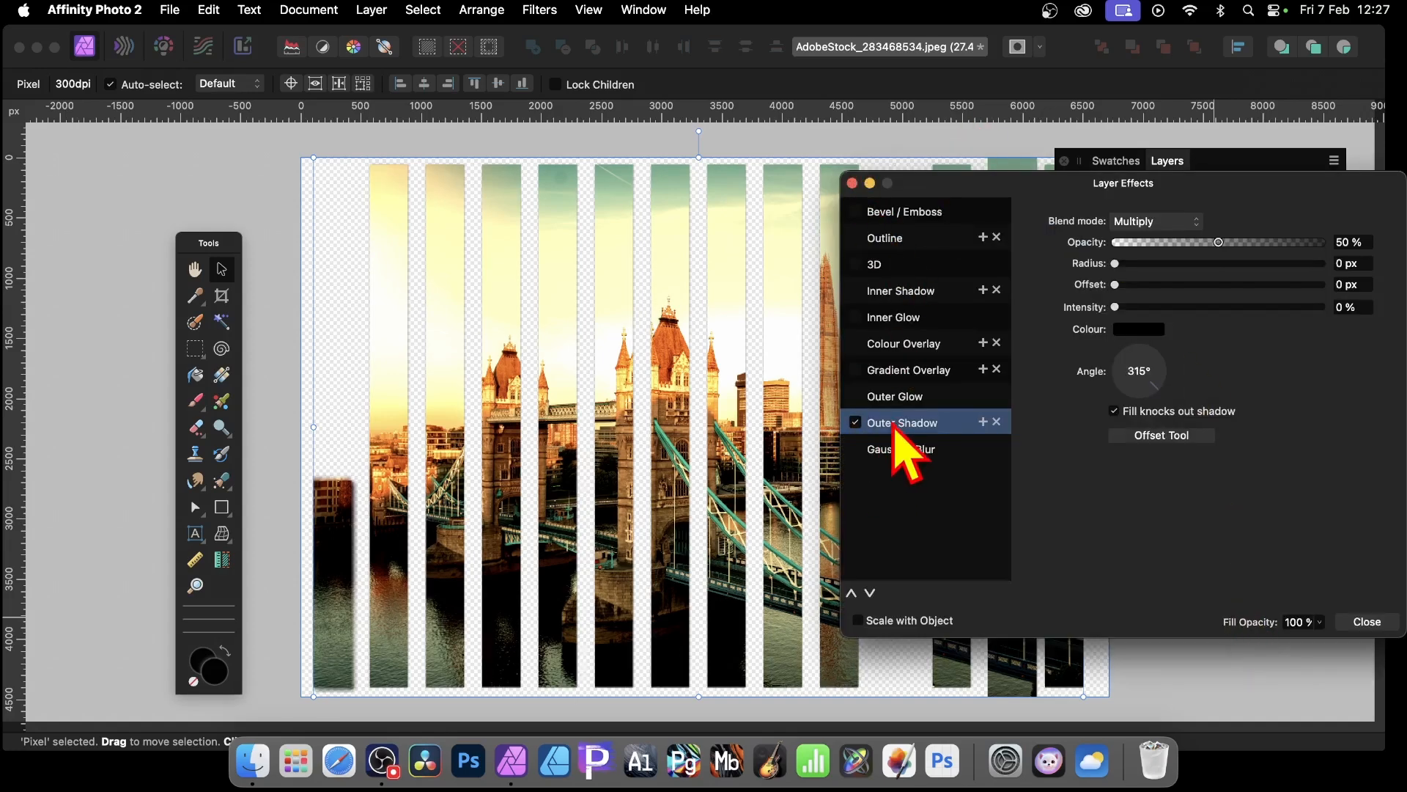
left_click(1149, 264)
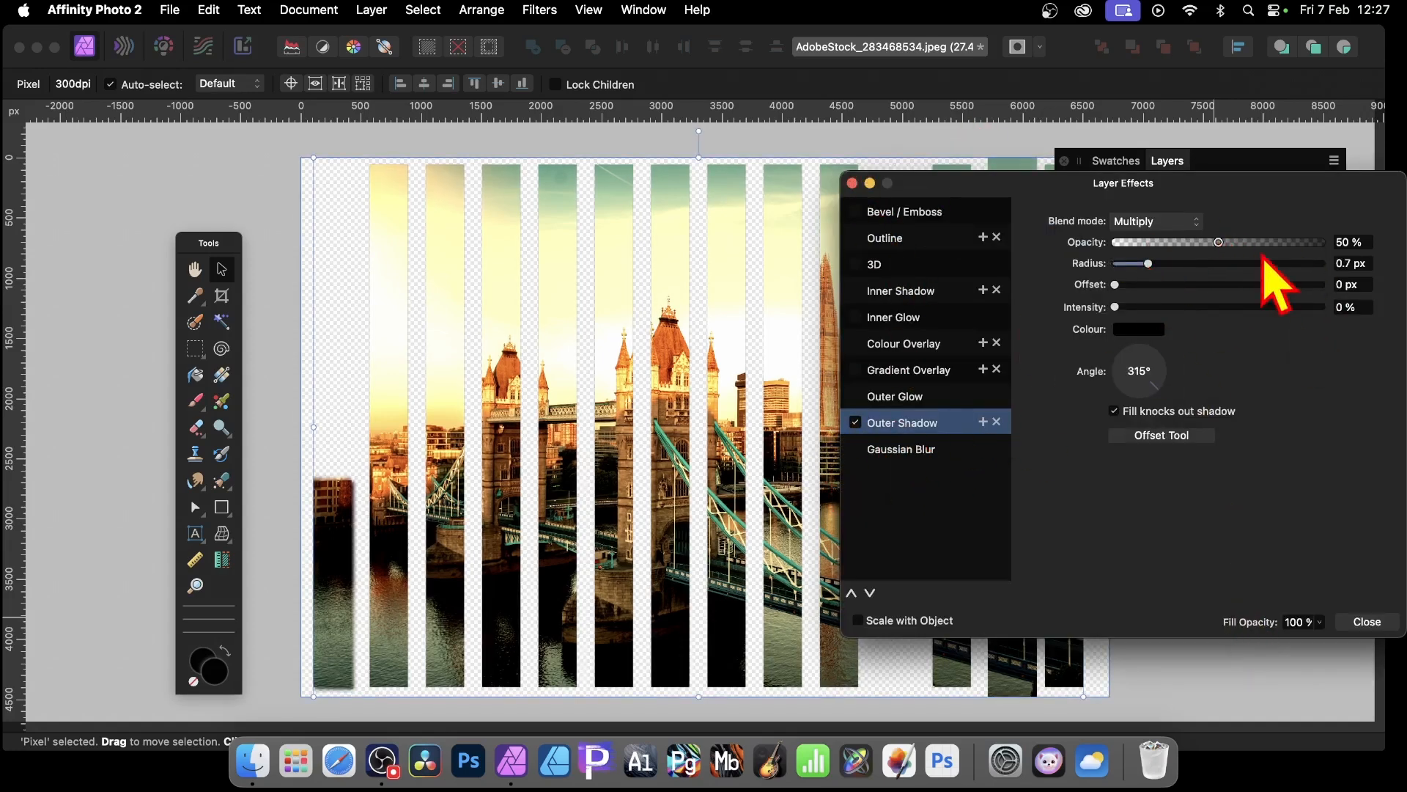
left_click_drag(1220, 264, 1236, 290)
left_click_drag(1221, 308, 1297, 306)
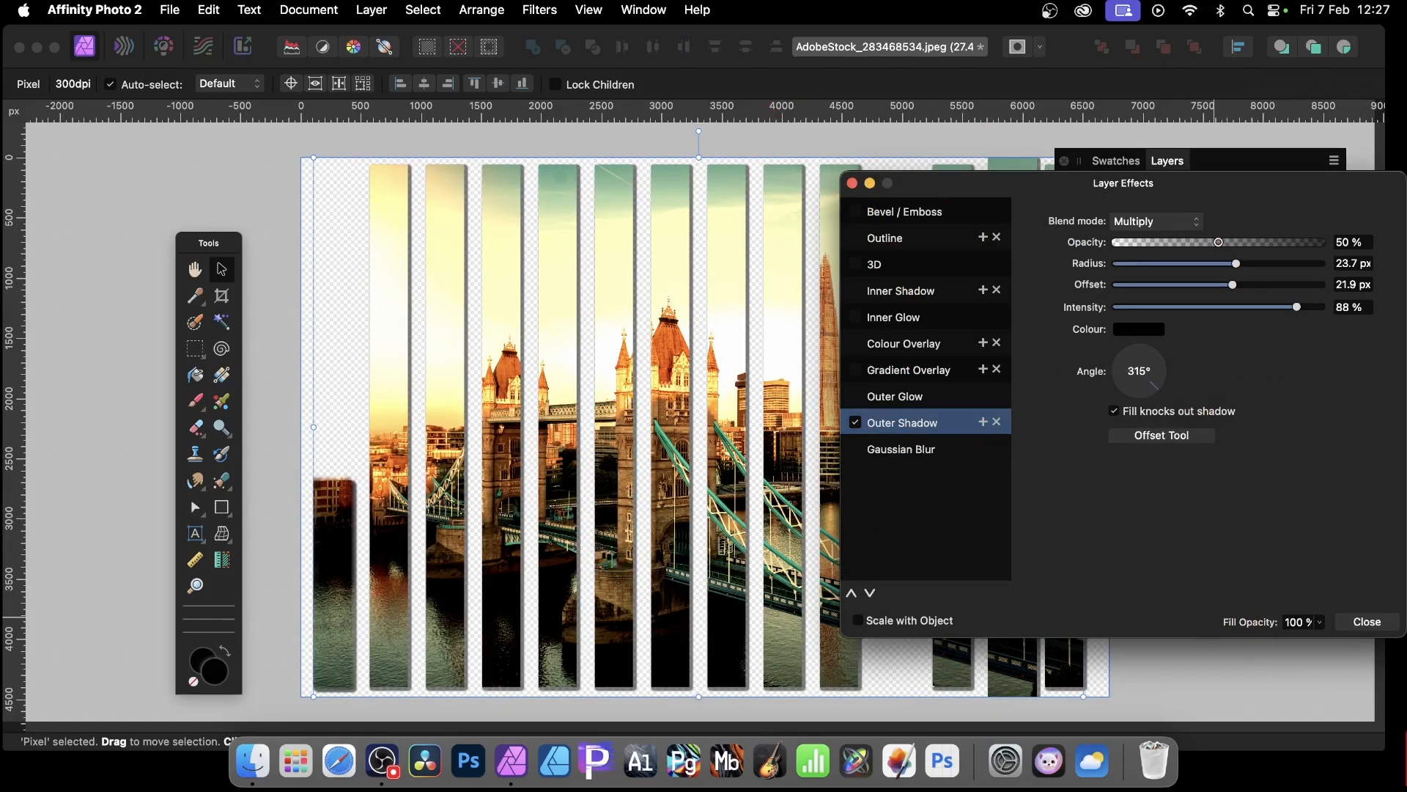
left_click(1368, 622)
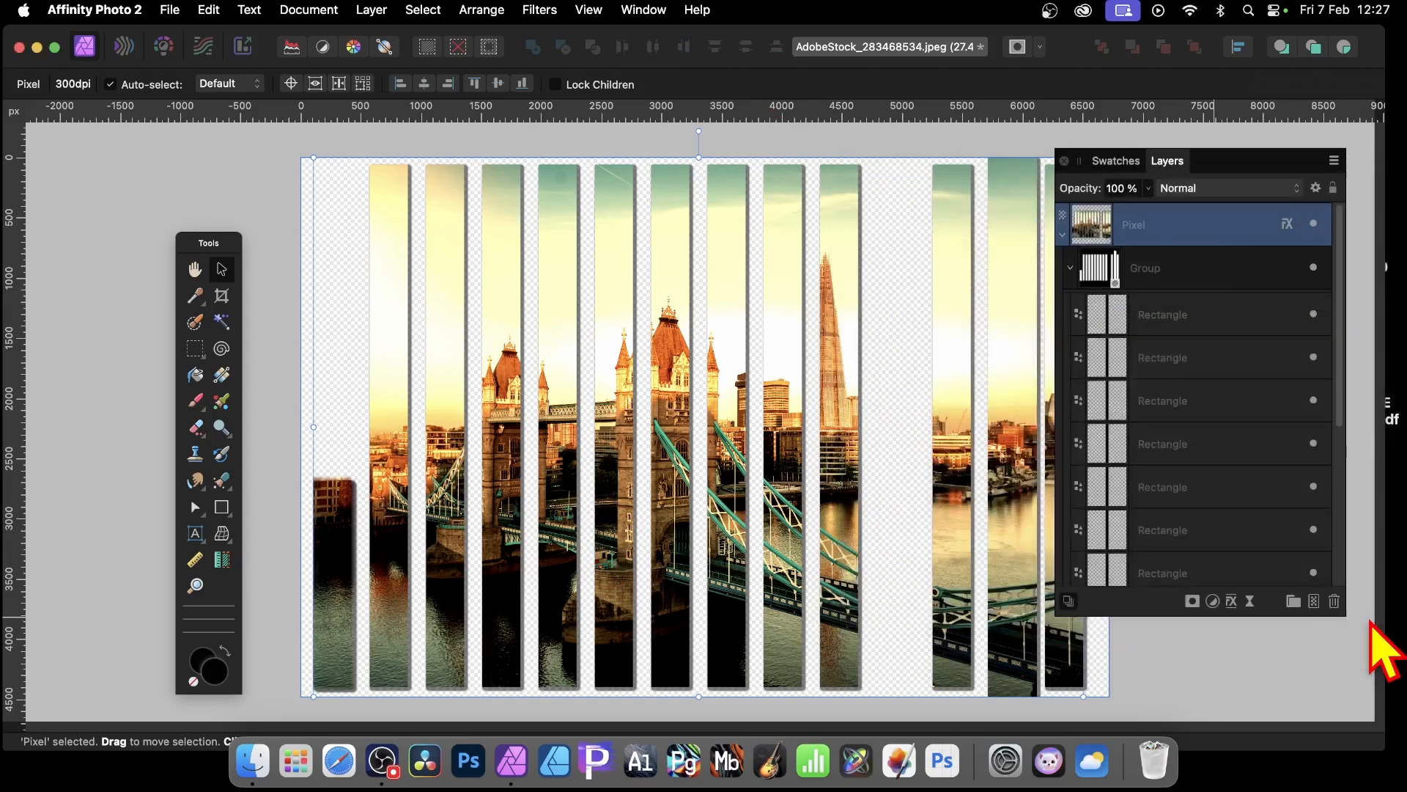
Step: Duplicate the photo layer and move the copy slightly down and to the right
left_click_drag(1217, 160, 1290, 202)
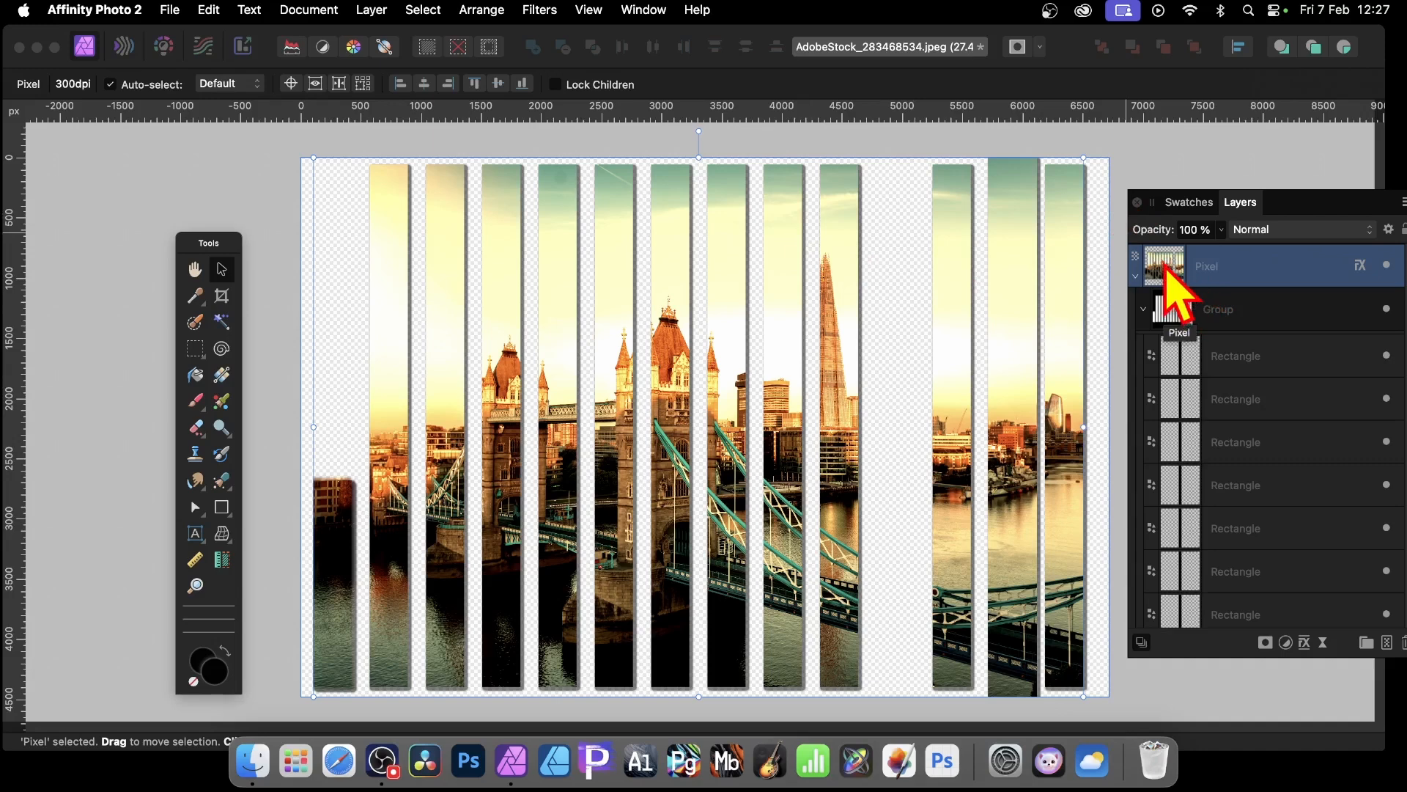
right_click(1213, 271)
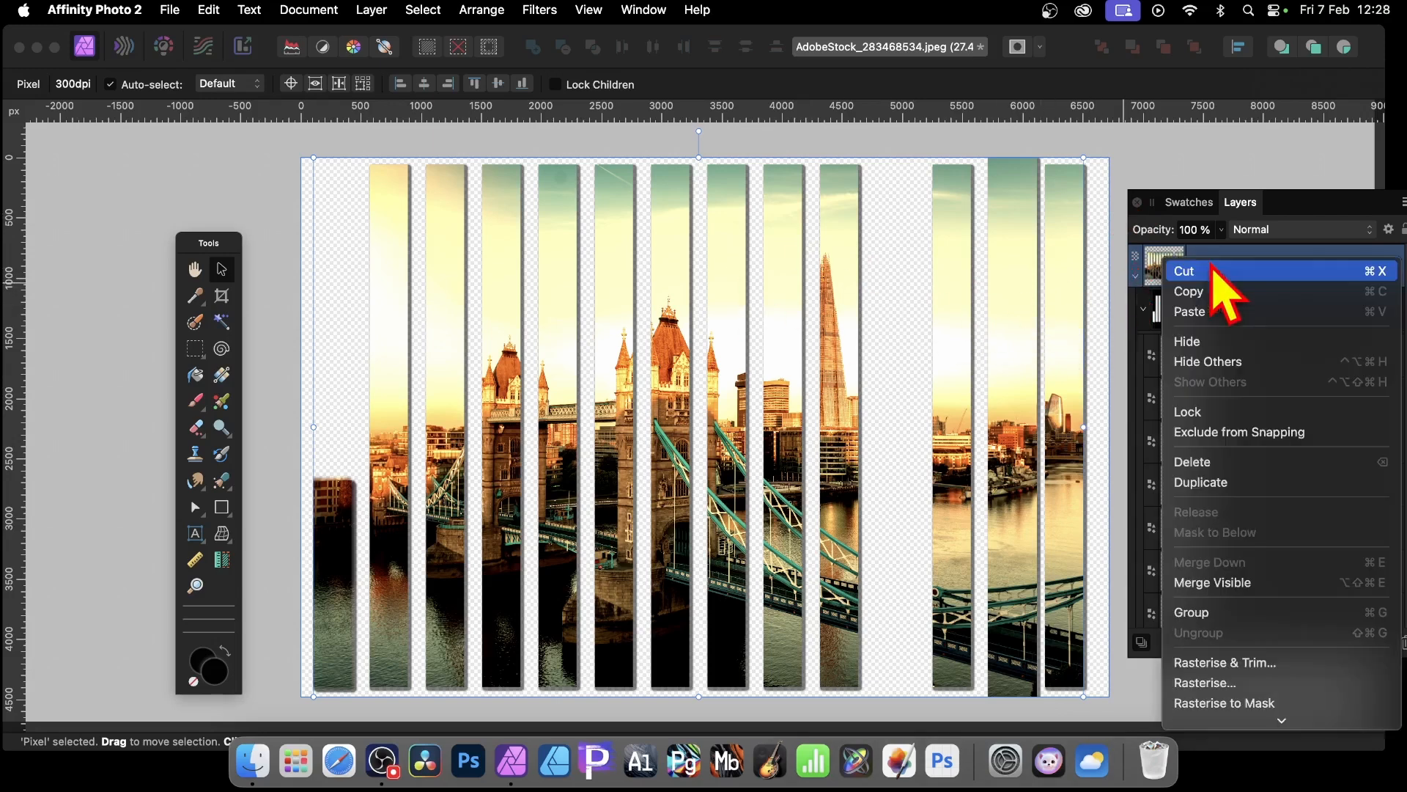
left_click(1224, 483)
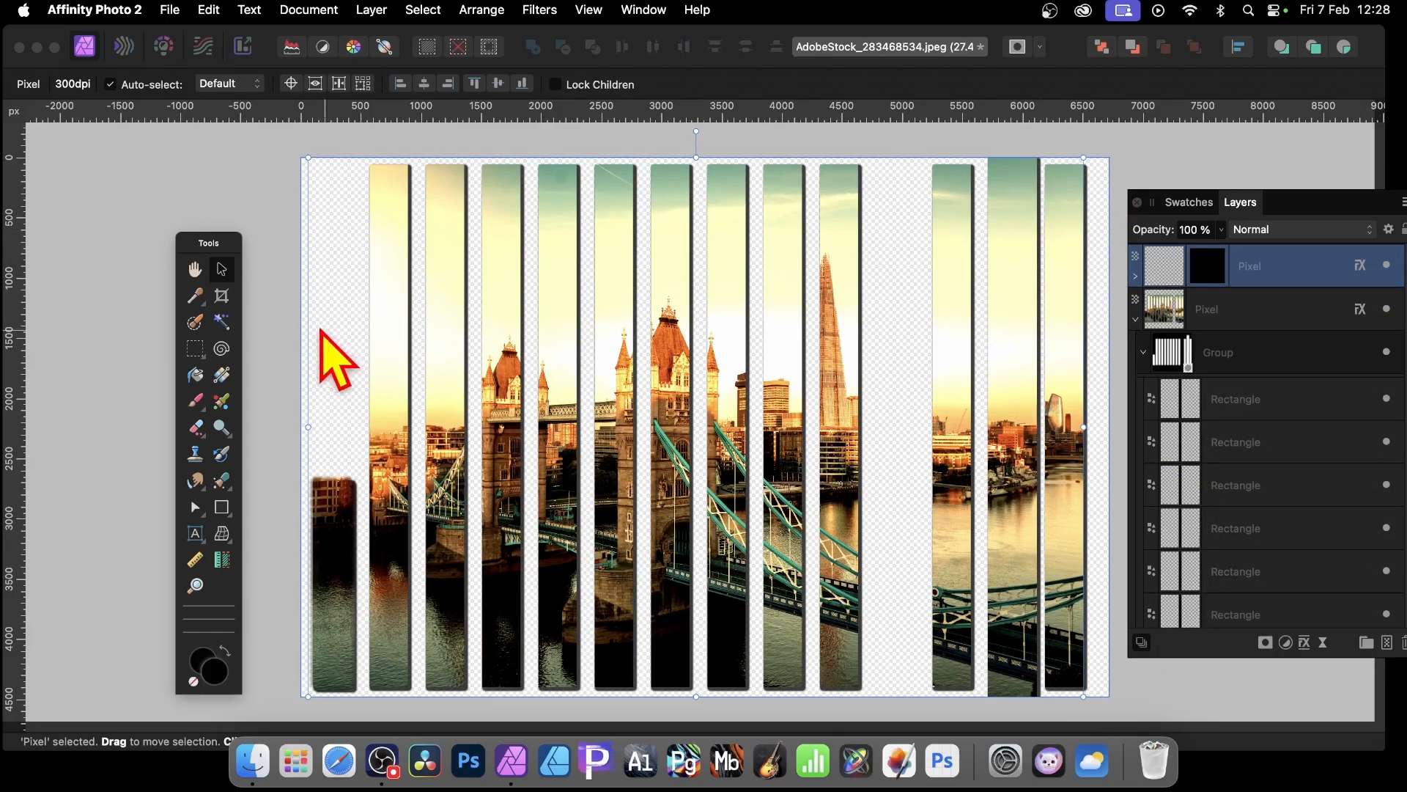
left_click_drag(399, 267, 417, 297)
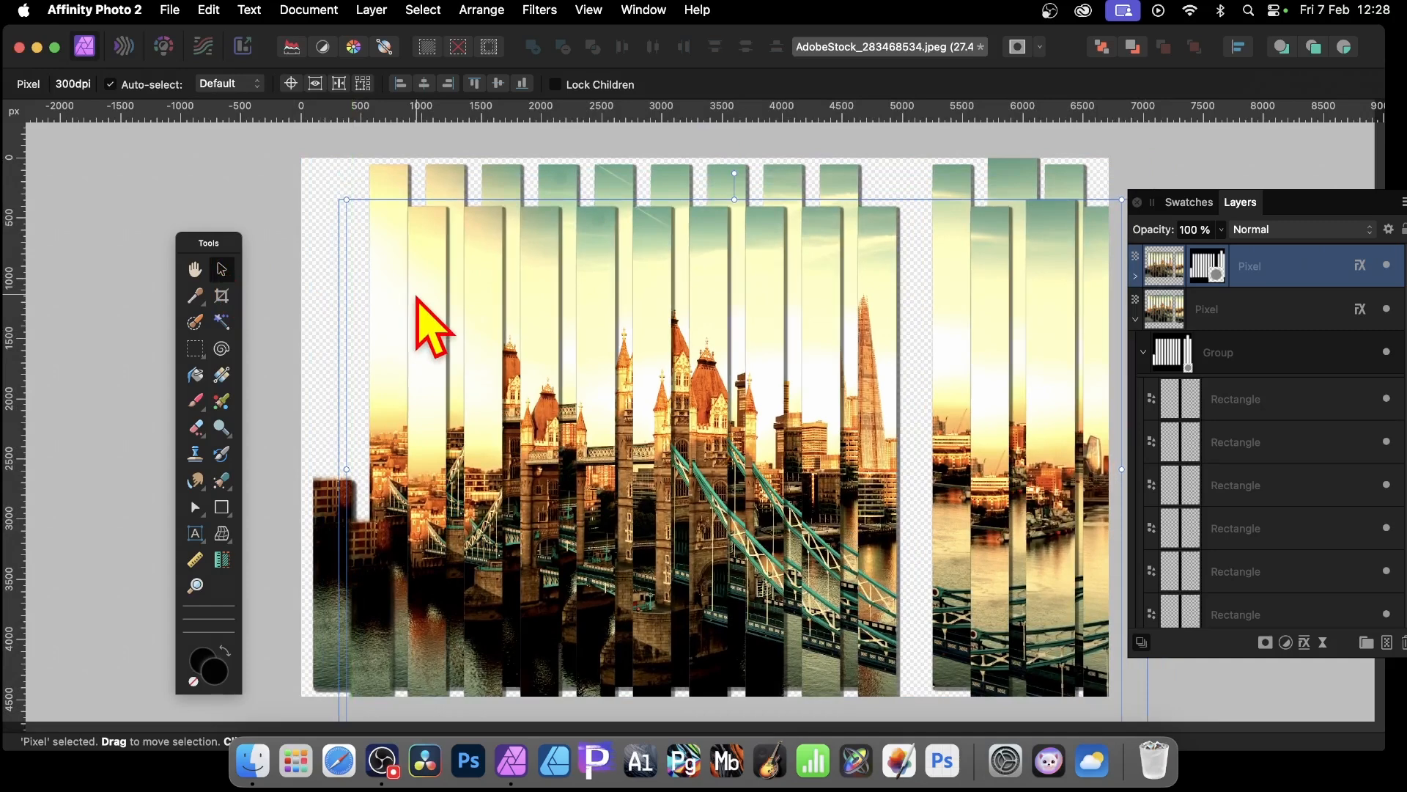